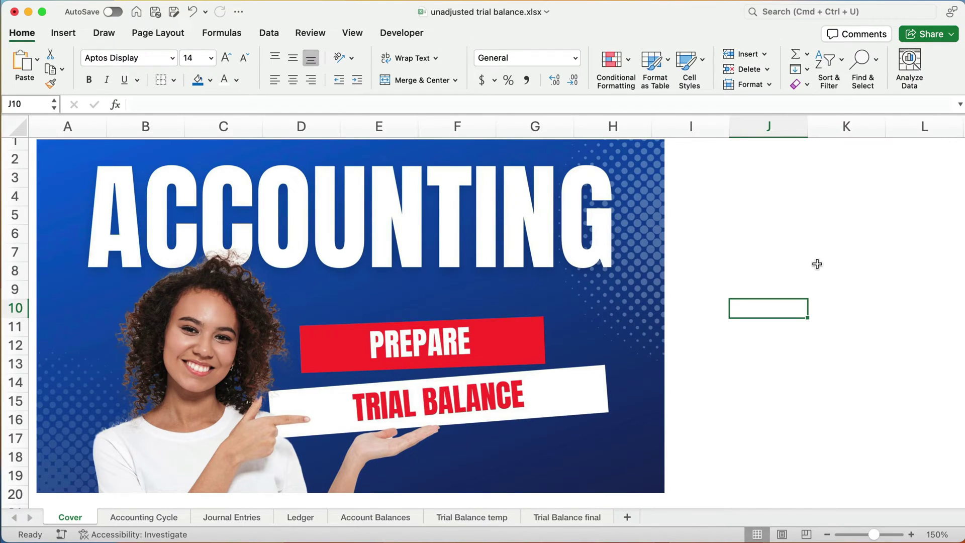
Step: On the Accounting Cycle sheet, highlight the three completed steps, then the Unadjusted trial balance step
{"action": "key", "text": "ctrl+Page_Down"}
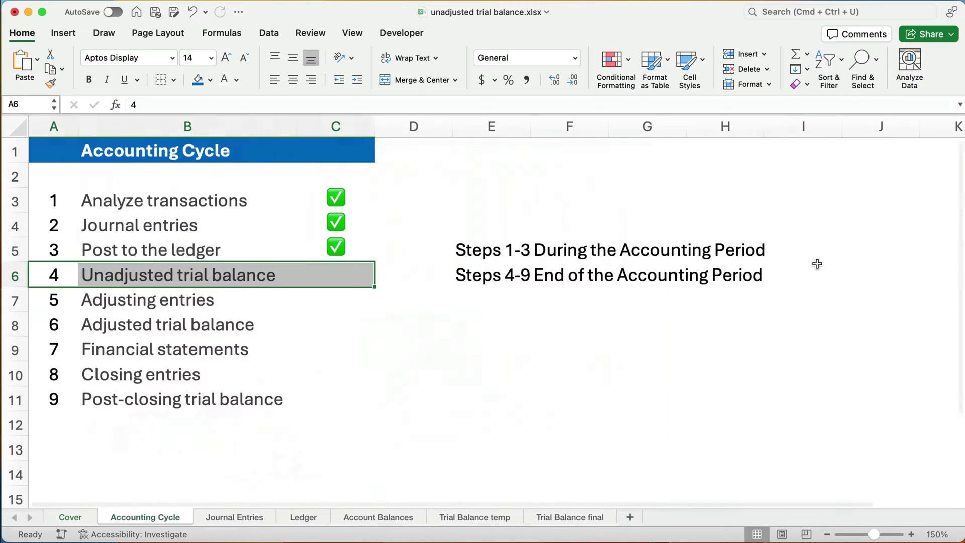
{"action": "left_click", "coordinate": [673, 329]}
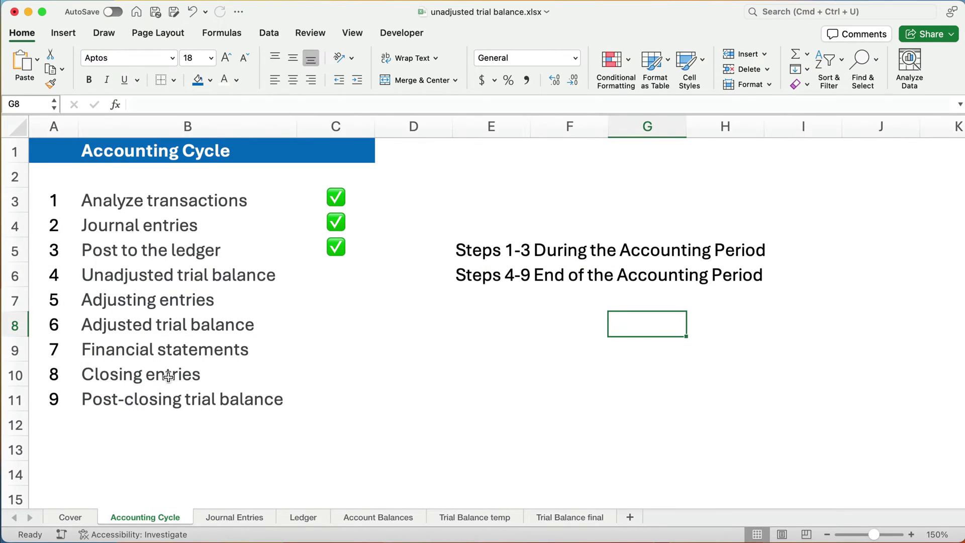
{"action": "left_click_drag", "start_coordinate": [90, 197], "coordinate": [334, 248]}
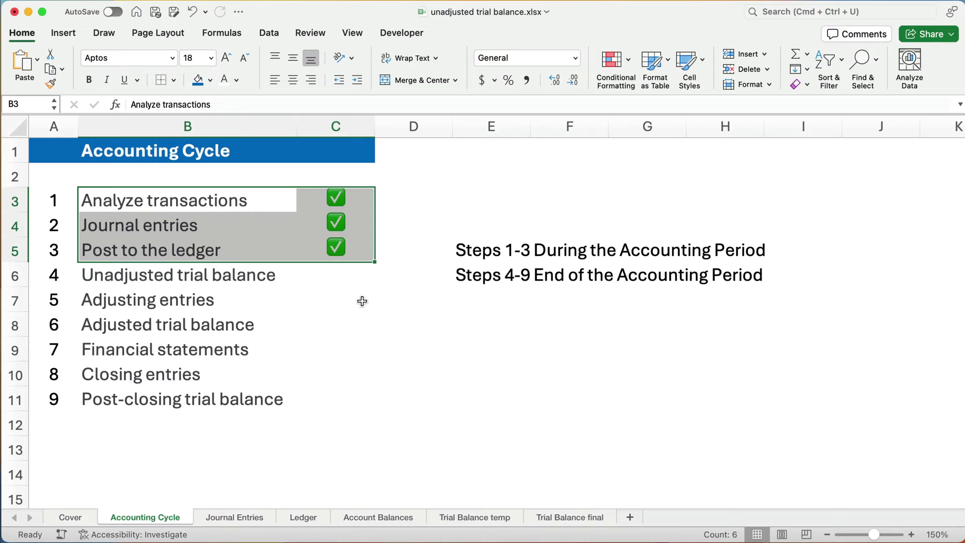
{"action": "left_click_drag", "start_coordinate": [107, 274], "coordinate": [317, 283]}
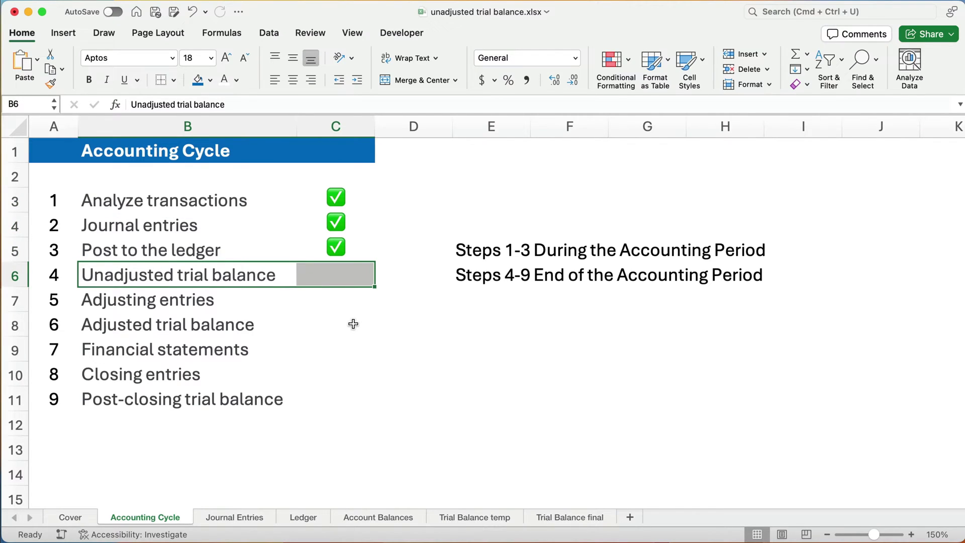
Step: Show the Journal Entries sheet and scroll through Ace Consulting's transactions and back to the top
{"action": "left_click", "coordinate": [252, 515]}
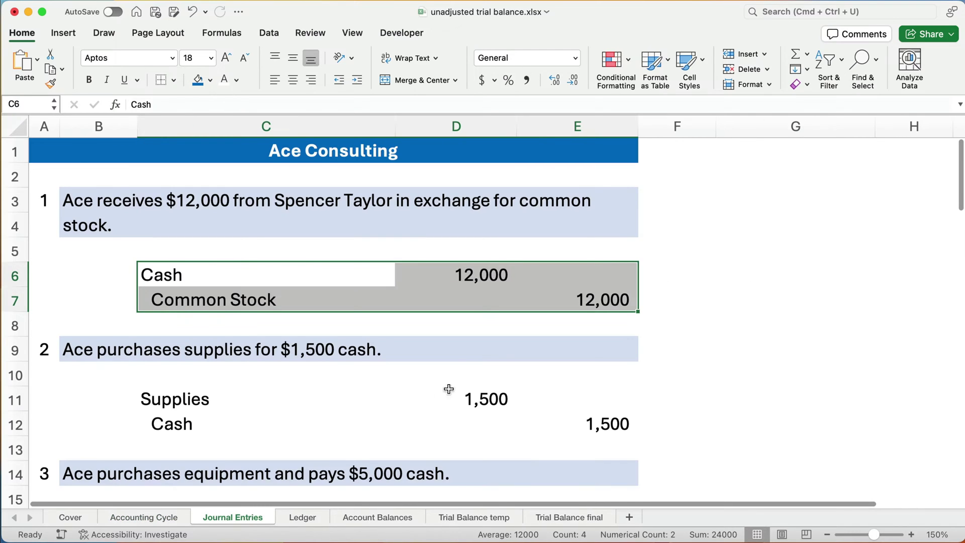
{"action": "left_click", "coordinate": [758, 301]}
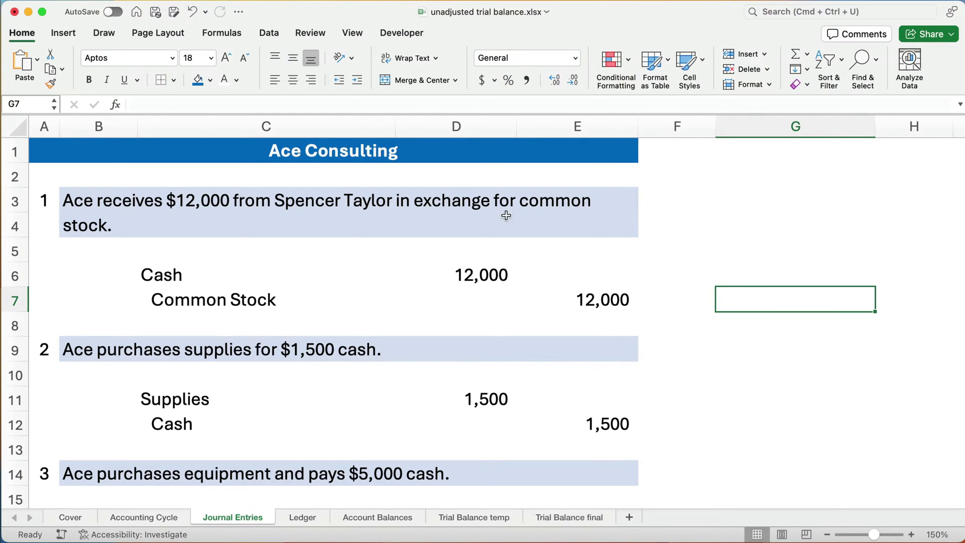
{"action": "scroll", "coordinate": [631, 308], "scroll_direction": "down", "scroll_amount": 10}
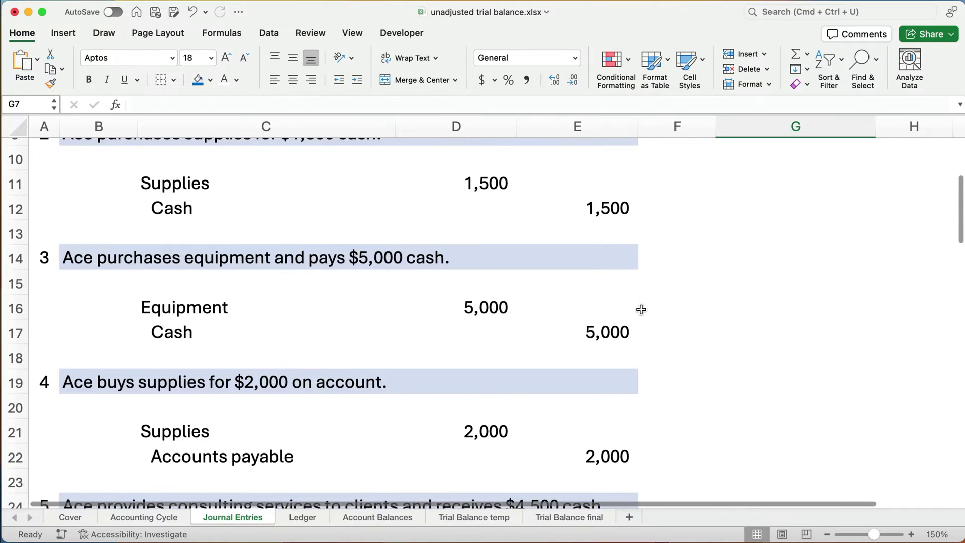
{"action": "scroll", "coordinate": [644, 310], "scroll_direction": "down", "scroll_amount": 5}
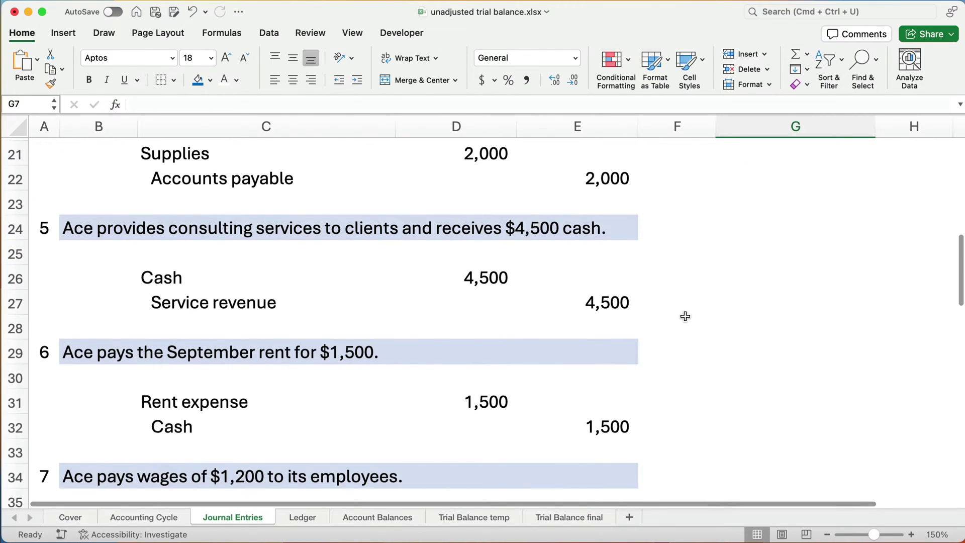
{"action": "scroll", "coordinate": [685, 316], "scroll_direction": "up", "scroll_amount": 12}
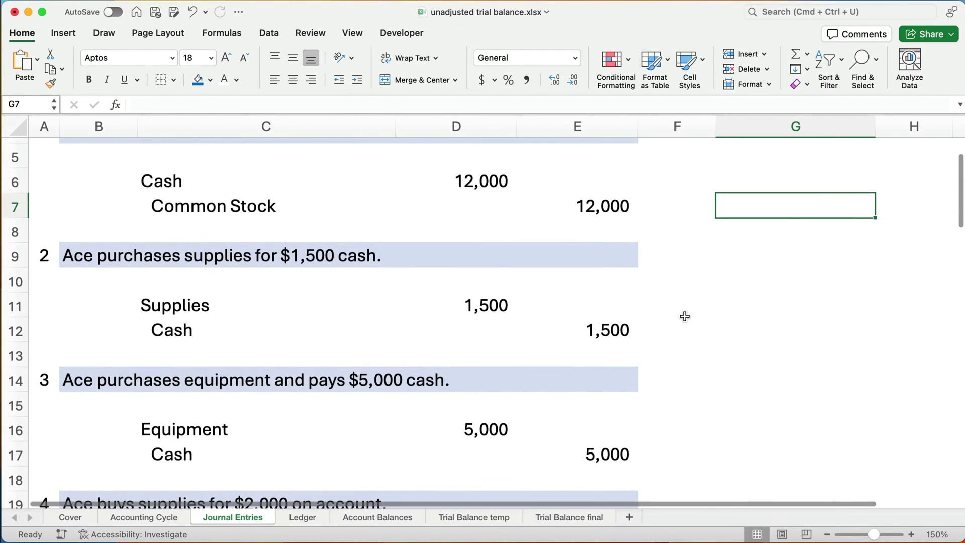
{"action": "scroll", "coordinate": [685, 317], "scroll_direction": "up", "scroll_amount": 3}
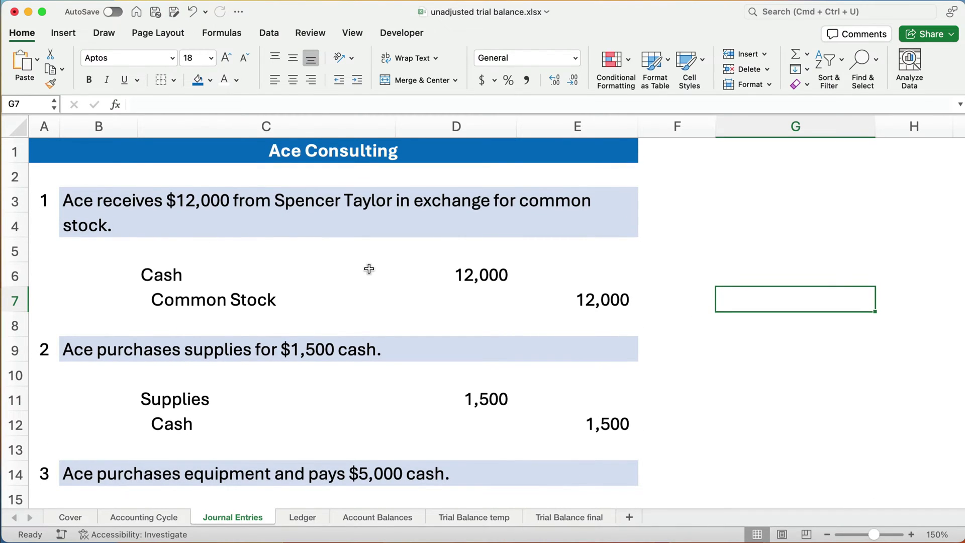
Step: On the Ledger sheet, select the Cash debits and credits and view the SUM formula in A13
{"action": "left_click", "coordinate": [304, 517]}
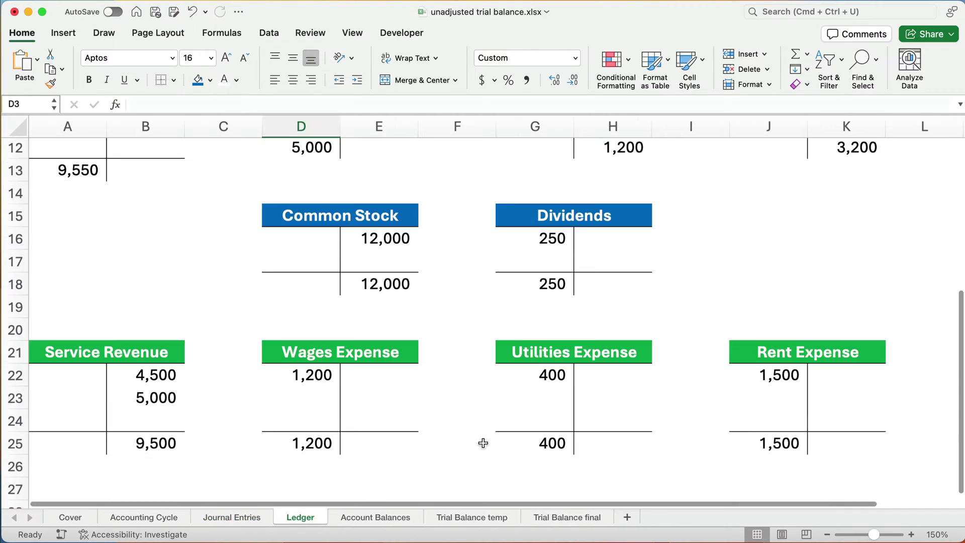
{"action": "scroll", "coordinate": [575, 314], "scroll_direction": "up", "scroll_amount": 5}
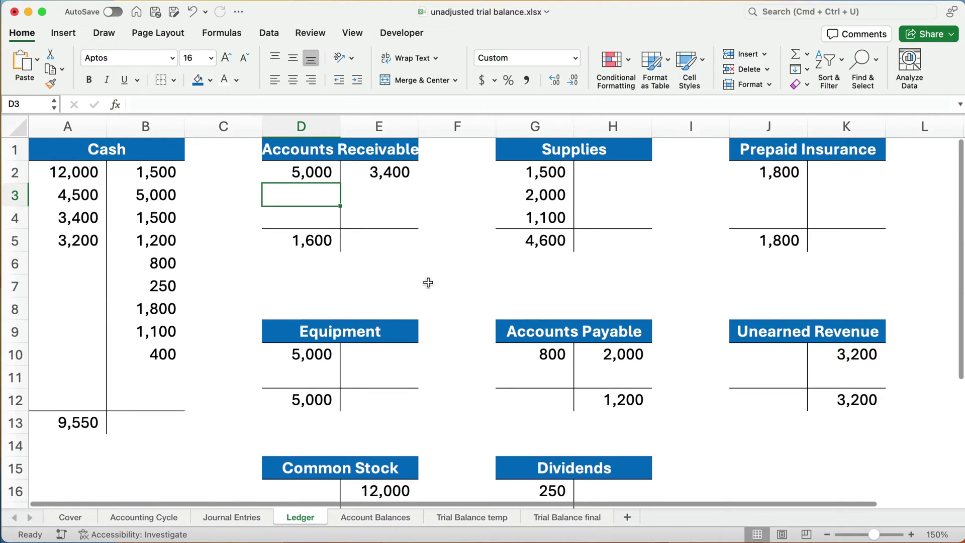
{"action": "left_click_drag", "start_coordinate": [44, 152], "coordinate": [141, 424]}
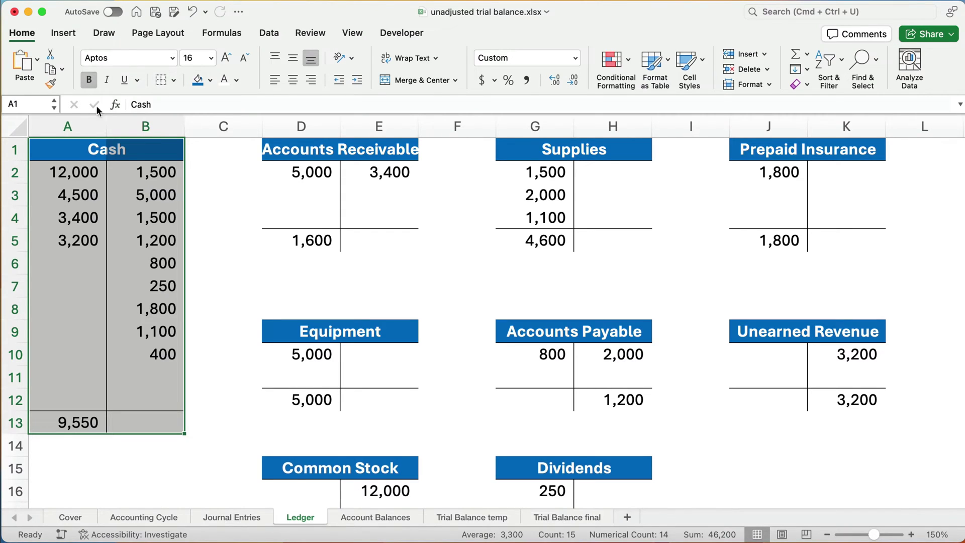
{"action": "left_click_drag", "start_coordinate": [70, 172], "coordinate": [57, 393]}
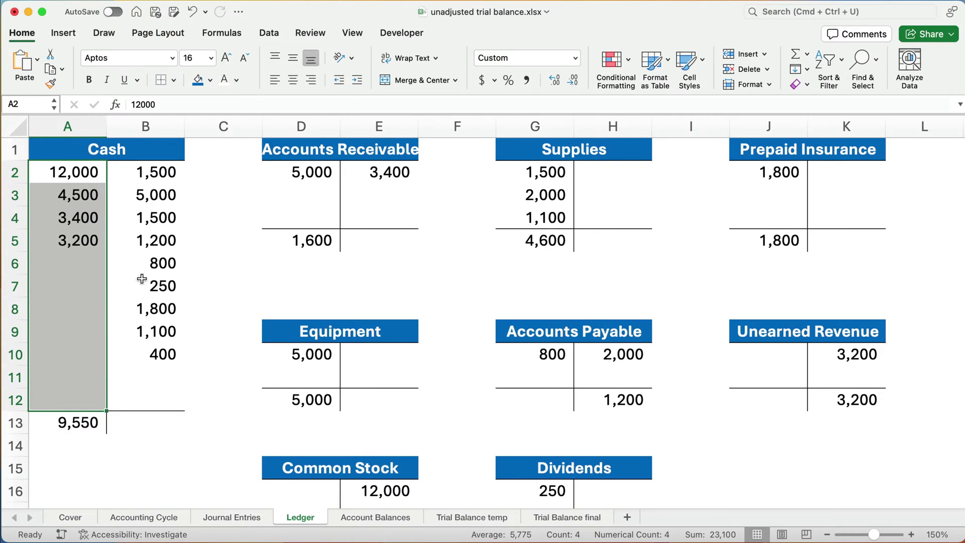
{"action": "left_click_drag", "start_coordinate": [147, 173], "coordinate": [143, 403]}
{"action": "left_click", "coordinate": [78, 421]}
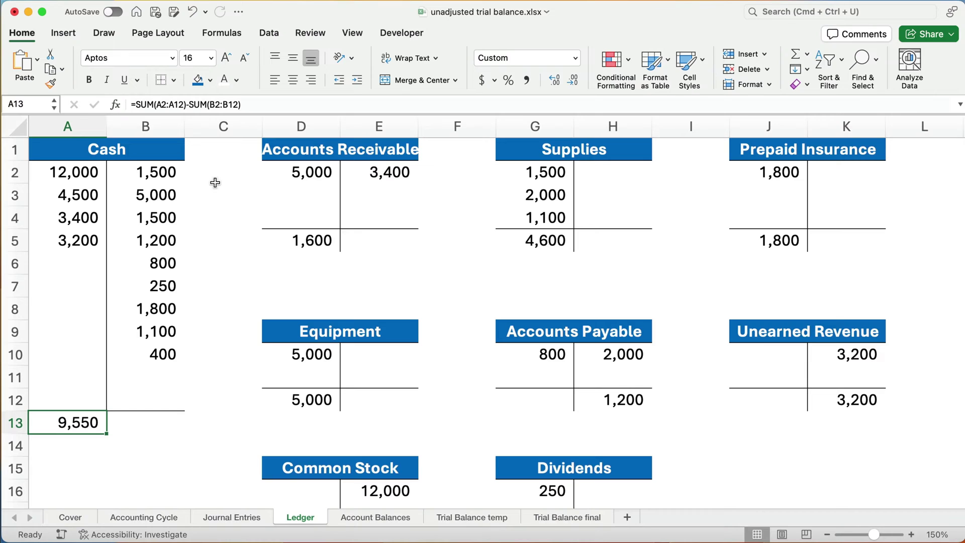
Step: Switch to the Account Balances sheet and clear the selection beside the balances table
{"action": "left_click", "coordinate": [370, 517]}
{"action": "left_click", "coordinate": [568, 341]}
{"action": "left_click", "coordinate": [569, 344]}
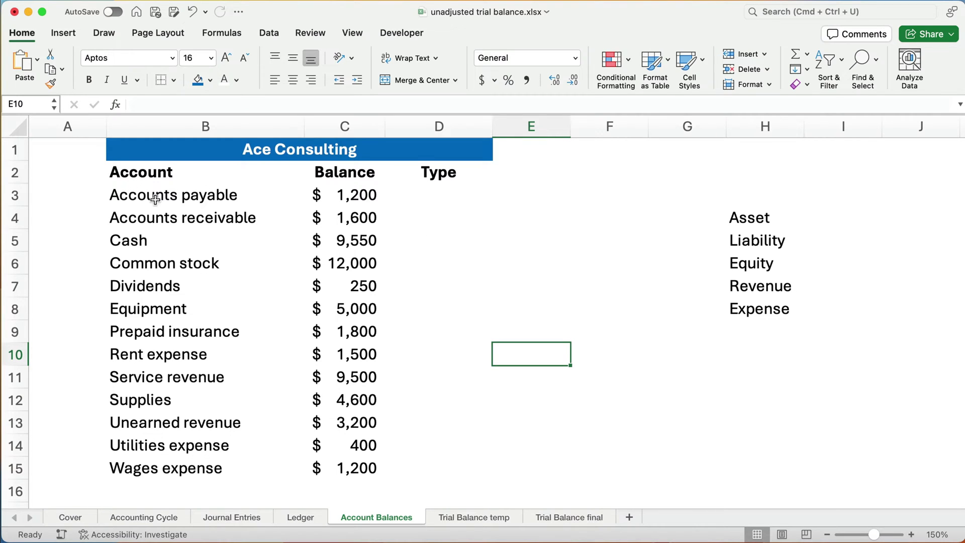
{"action": "left_click_drag", "start_coordinate": [149, 196], "coordinate": [171, 462]}
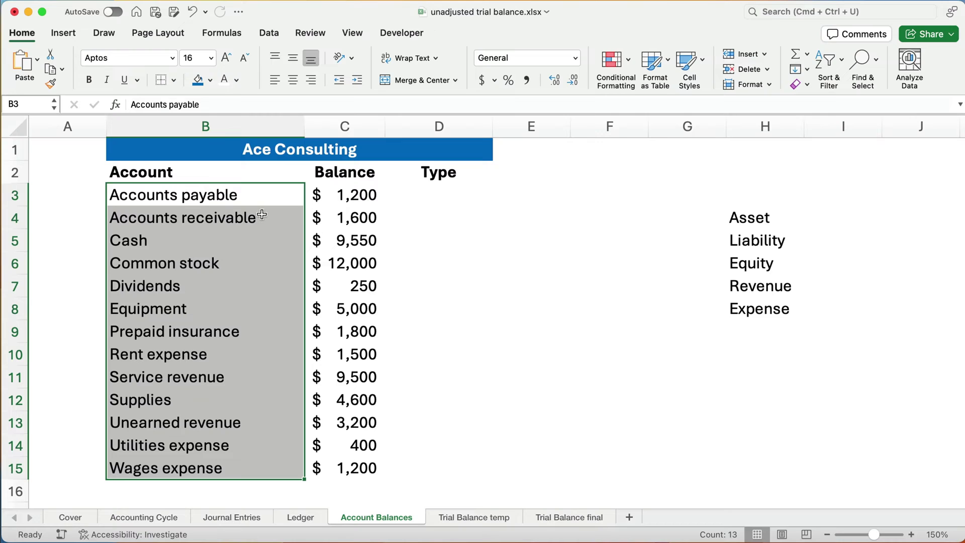
{"action": "left_click", "coordinate": [346, 194]}
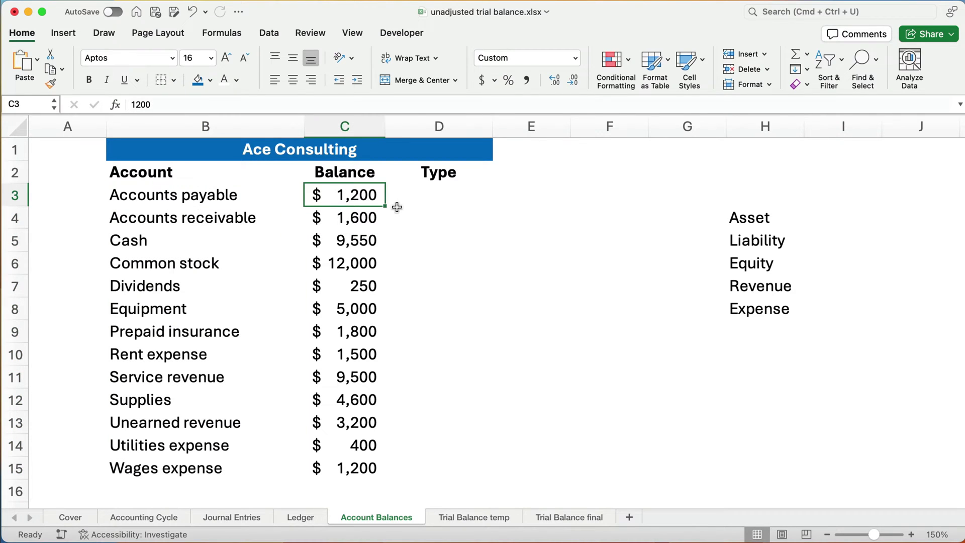
{"action": "left_click", "coordinate": [302, 518]}
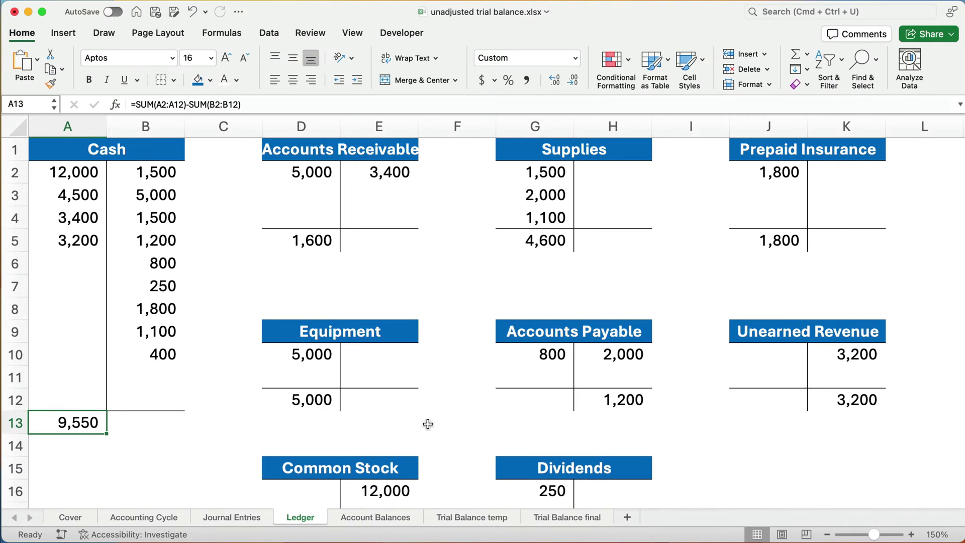
{"action": "left_click", "coordinate": [386, 517]}
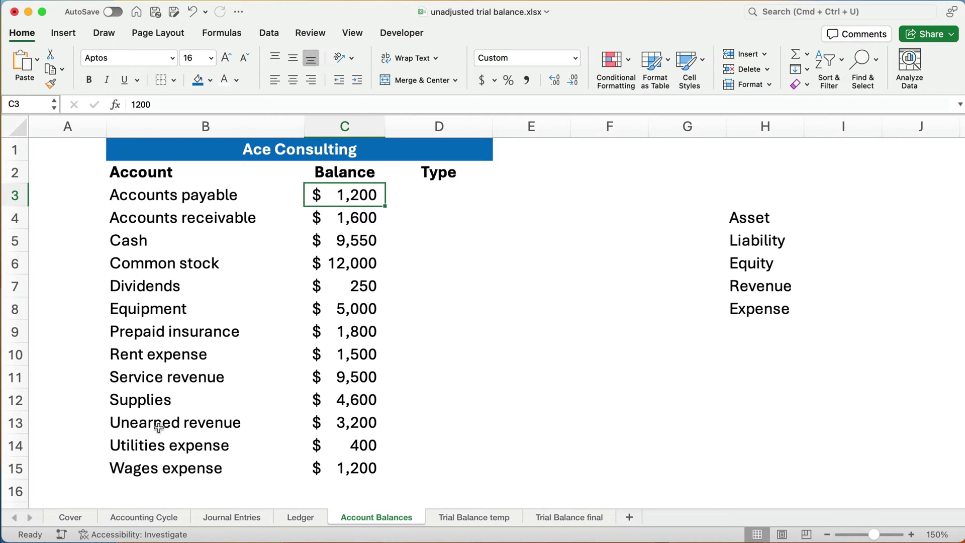
{"action": "left_click", "coordinate": [297, 518]}
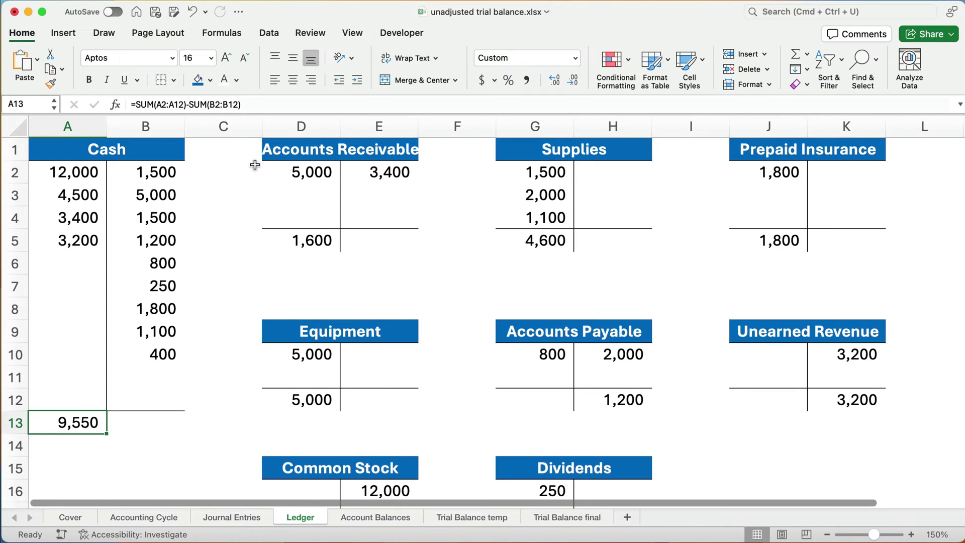
{"action": "scroll", "coordinate": [254, 272], "scroll_direction": "down", "scroll_amount": 10}
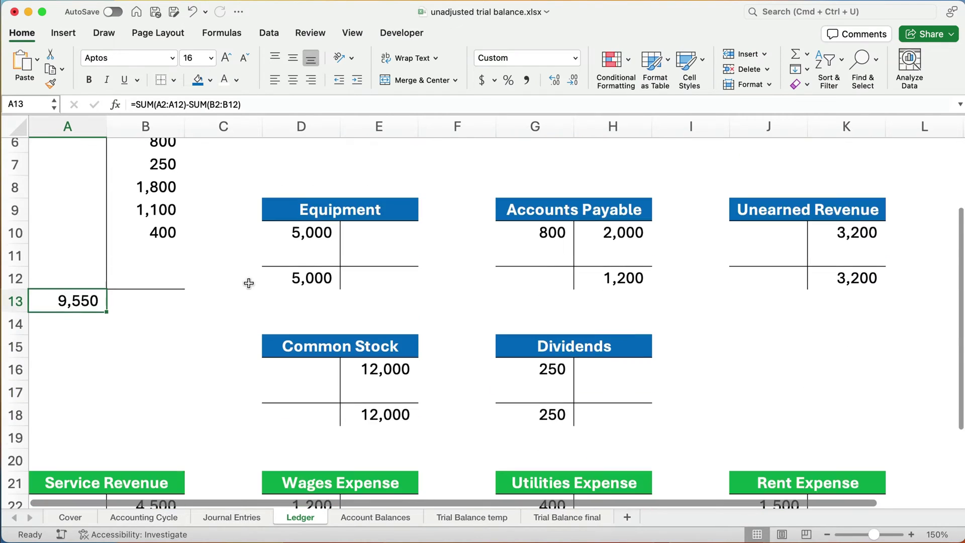
{"action": "scroll", "coordinate": [253, 282], "scroll_direction": "down", "scroll_amount": 3}
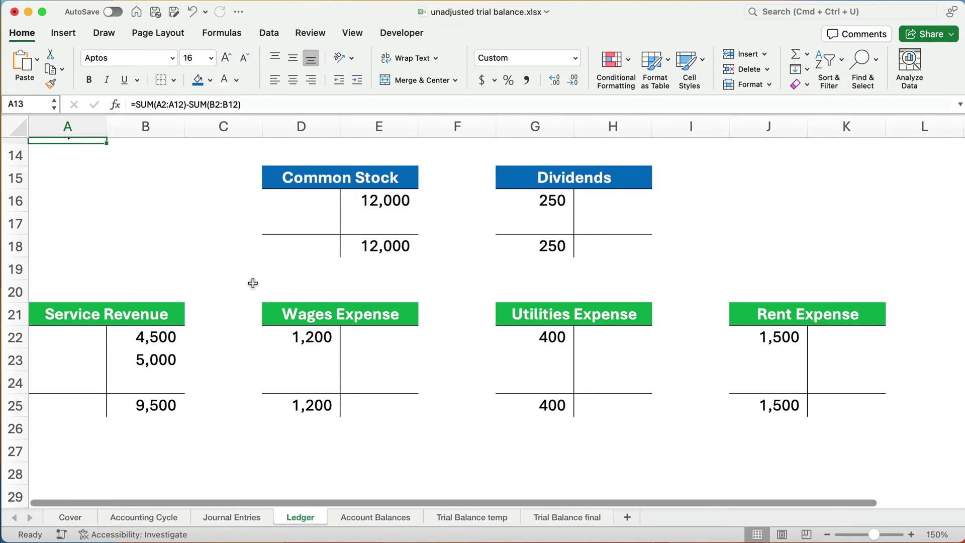
{"action": "scroll", "coordinate": [253, 284], "scroll_direction": "up", "scroll_amount": 13}
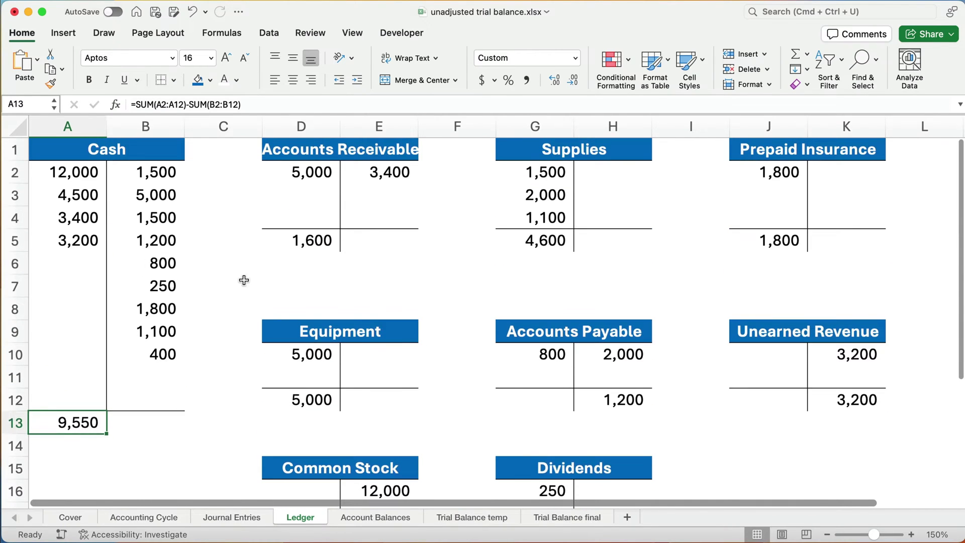
{"action": "left_click", "coordinate": [372, 518]}
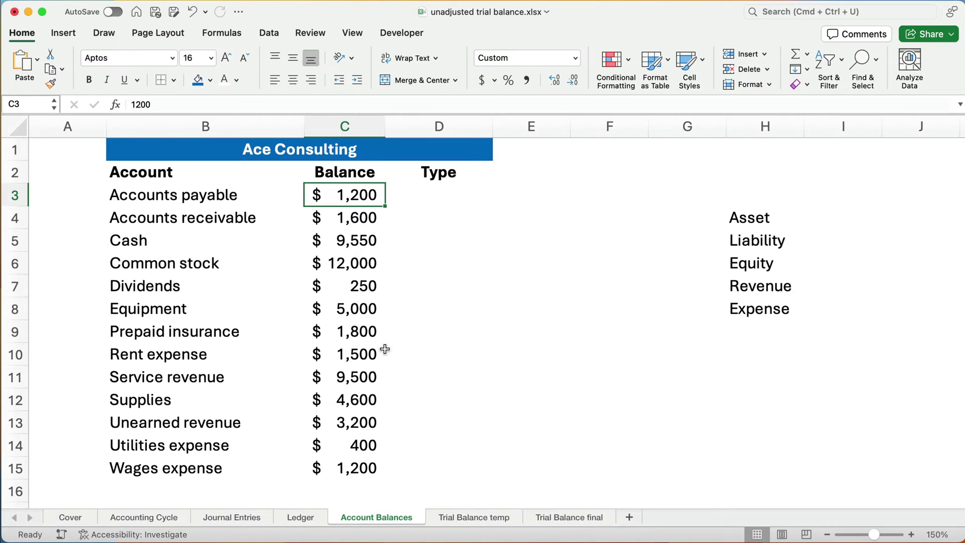
{"action": "left_click_drag", "start_coordinate": [166, 194], "coordinate": [332, 466]}
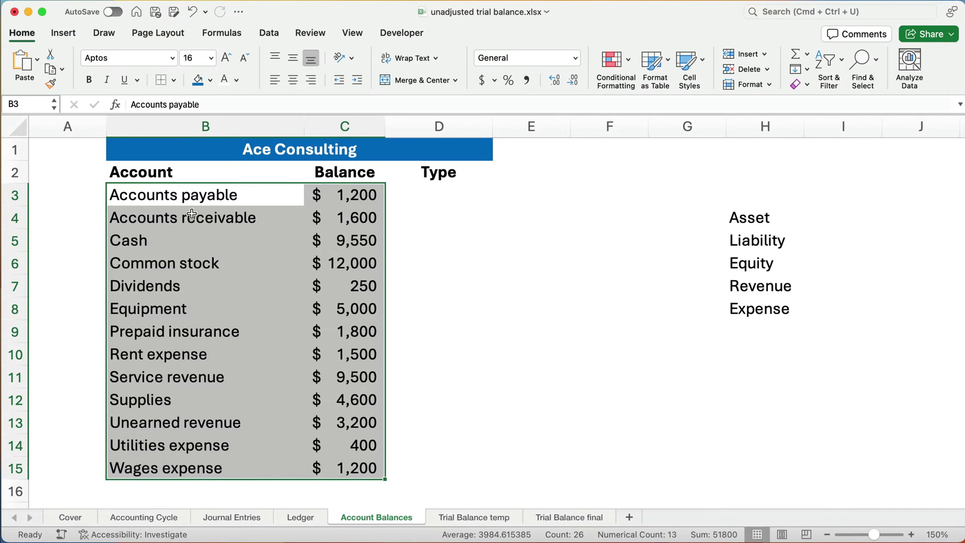
Step: Classify Accounts payable as Liability, Accounts receivable and Cash as Asset, and Common stock as Equity
{"action": "left_click", "coordinate": [440, 196]}
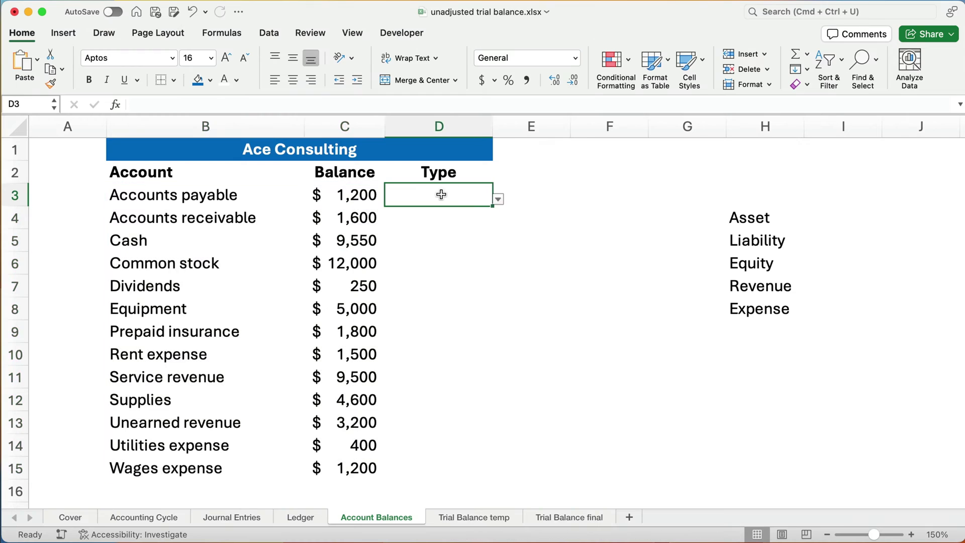
{"action": "left_click", "coordinate": [499, 201]}
{"action": "left_click", "coordinate": [422, 229]}
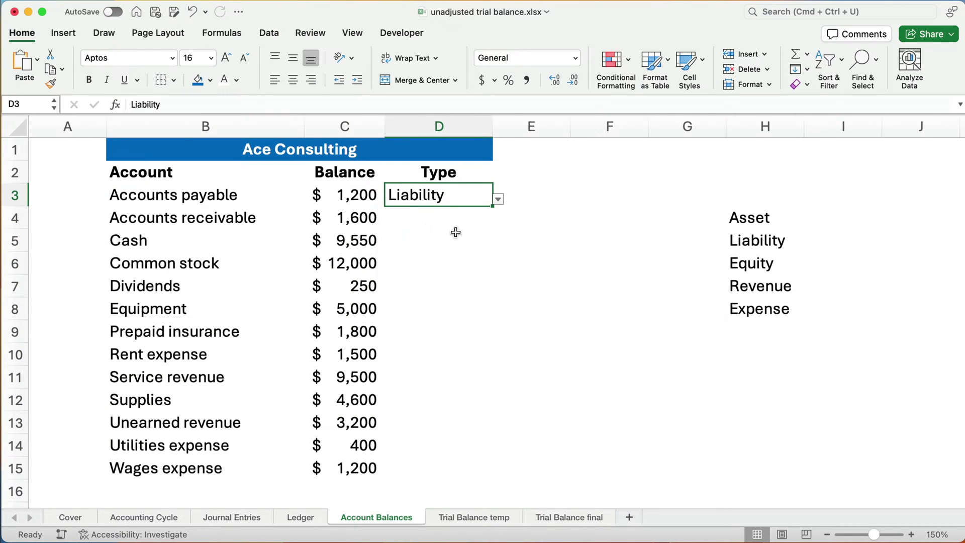
{"action": "left_click", "coordinate": [437, 221]}
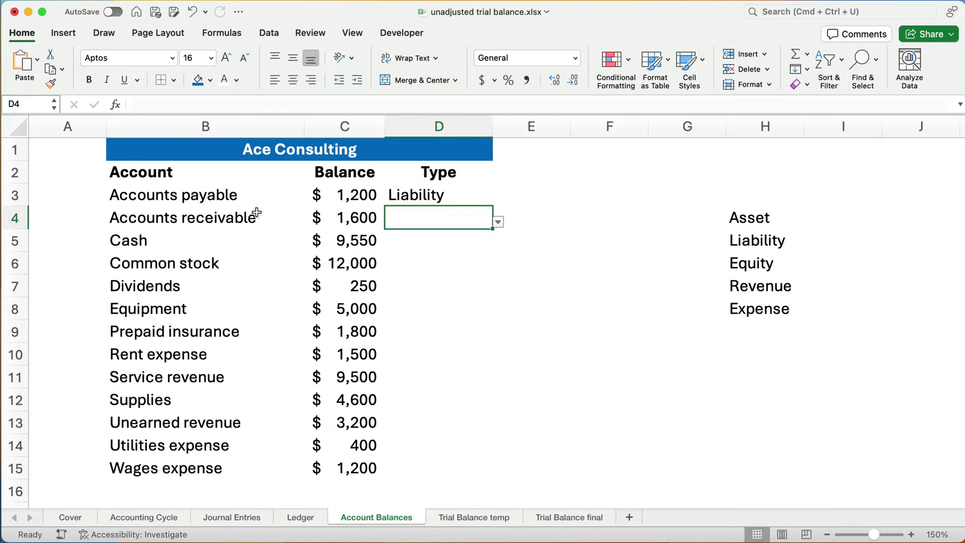
{"action": "left_click", "coordinate": [497, 222]}
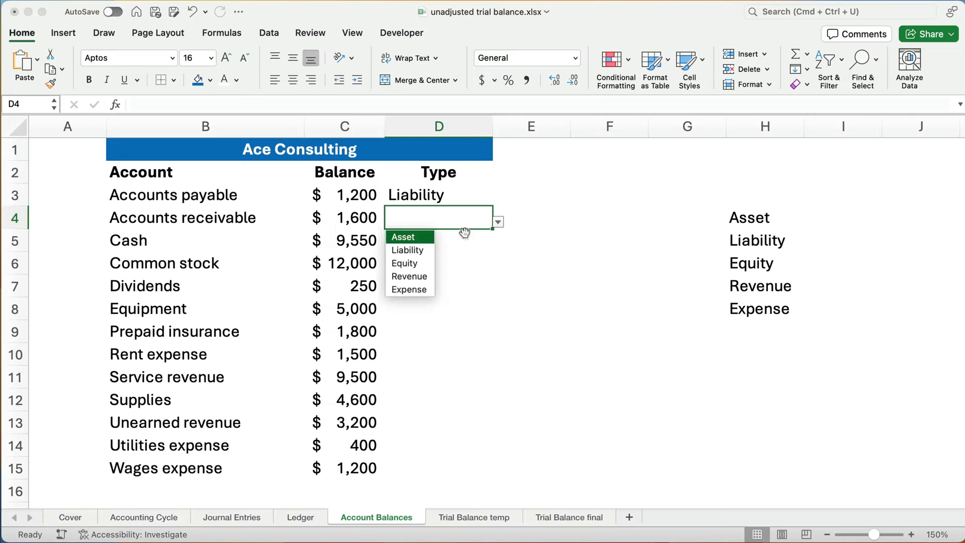
{"action": "left_click", "coordinate": [419, 241]}
{"action": "left_click", "coordinate": [425, 246]}
{"action": "left_click", "coordinate": [497, 245]}
{"action": "left_click", "coordinate": [419, 259]}
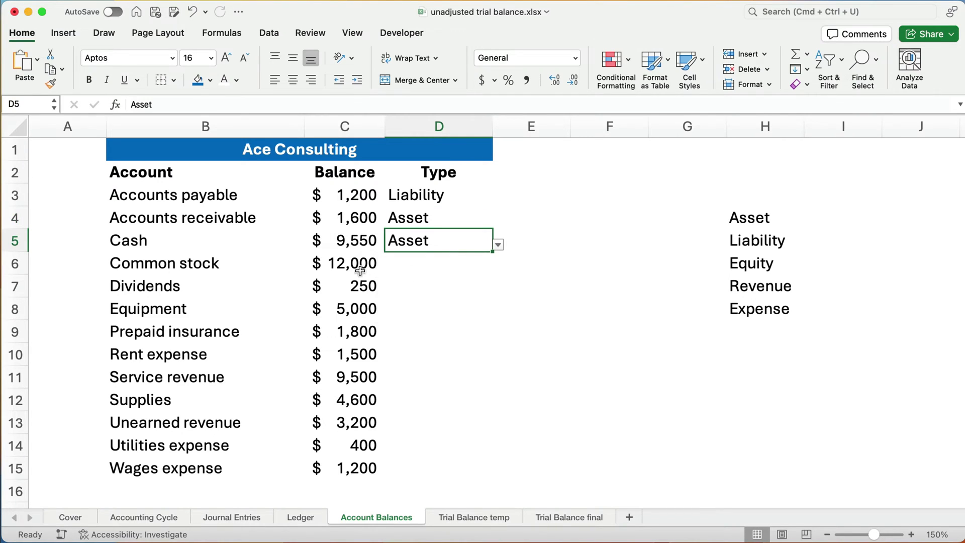
{"action": "left_click", "coordinate": [430, 263]}
{"action": "left_click", "coordinate": [498, 266]}
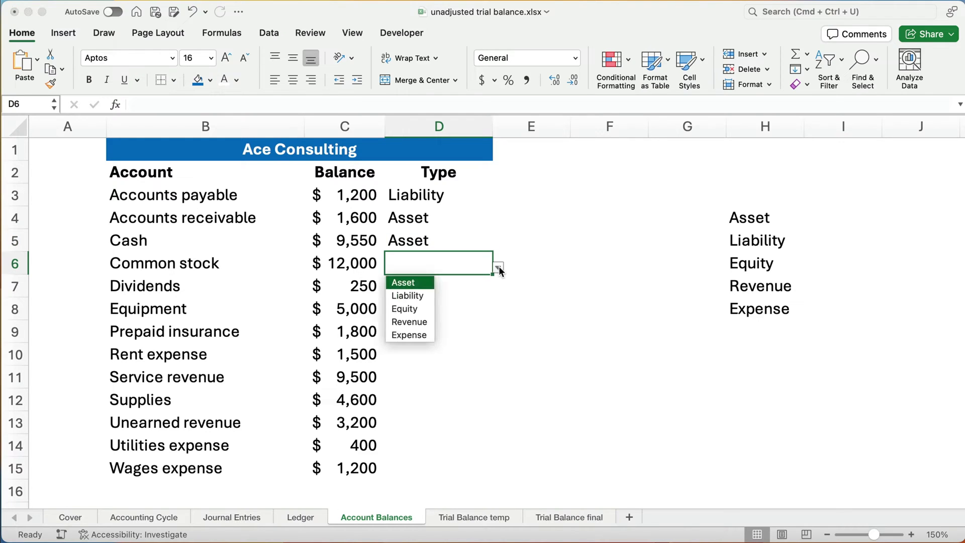
{"action": "left_click", "coordinate": [420, 312]}
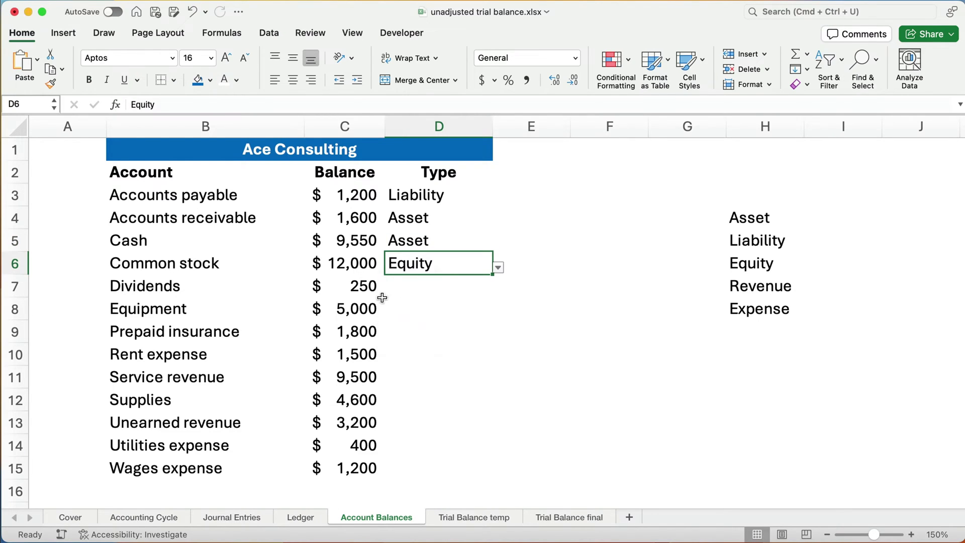
Step: Classify Dividends as Equity, Equipment and Prepaid insurance as Asset, and Rent expense as Expense
{"action": "left_click", "coordinate": [426, 292]}
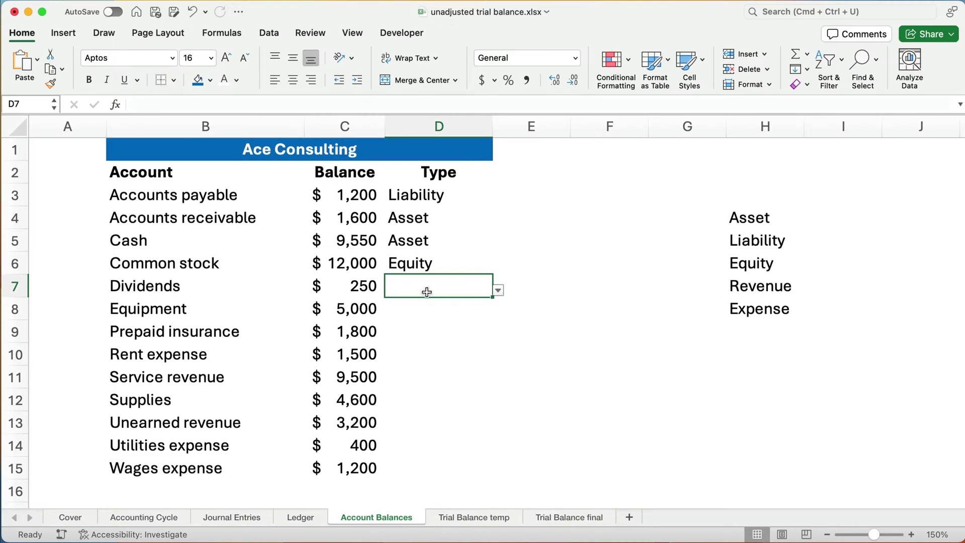
{"action": "left_click", "coordinate": [498, 292]}
{"action": "left_click", "coordinate": [423, 330]}
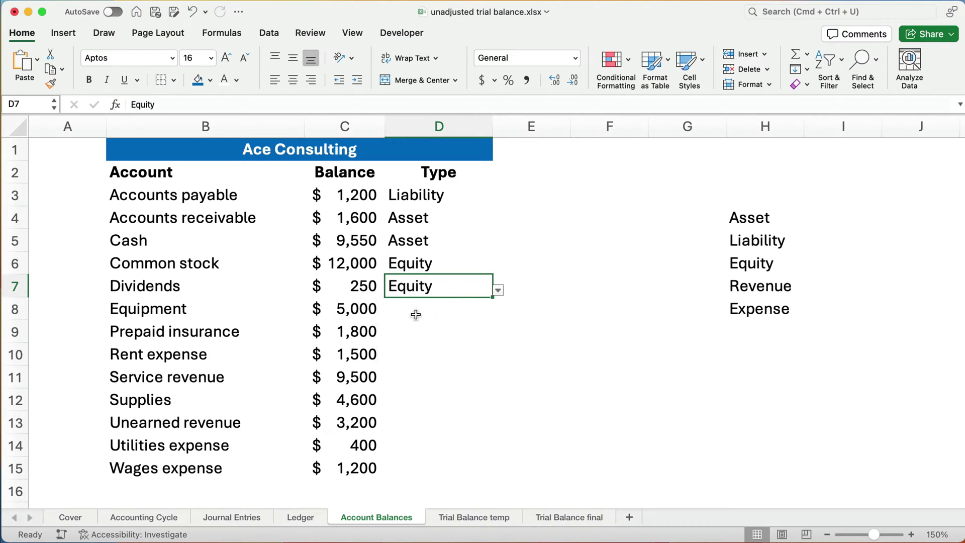
{"action": "left_click", "coordinate": [416, 310]}
{"action": "left_click", "coordinate": [498, 313]}
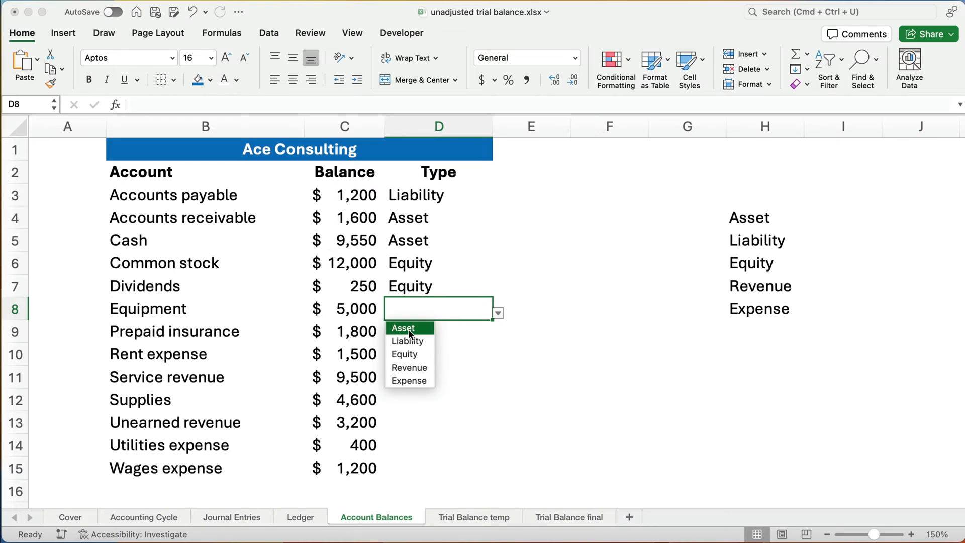
{"action": "left_click", "coordinate": [411, 329]}
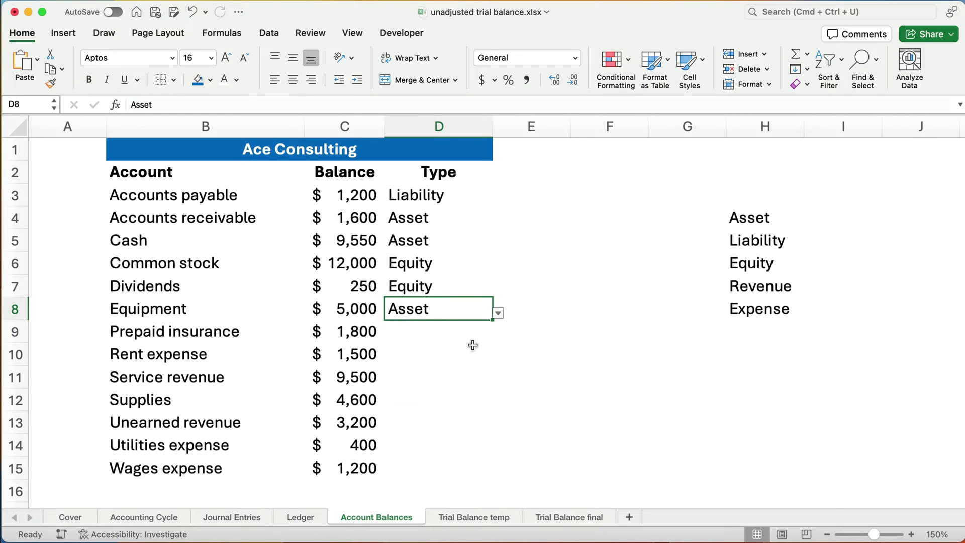
{"action": "left_click", "coordinate": [397, 335]}
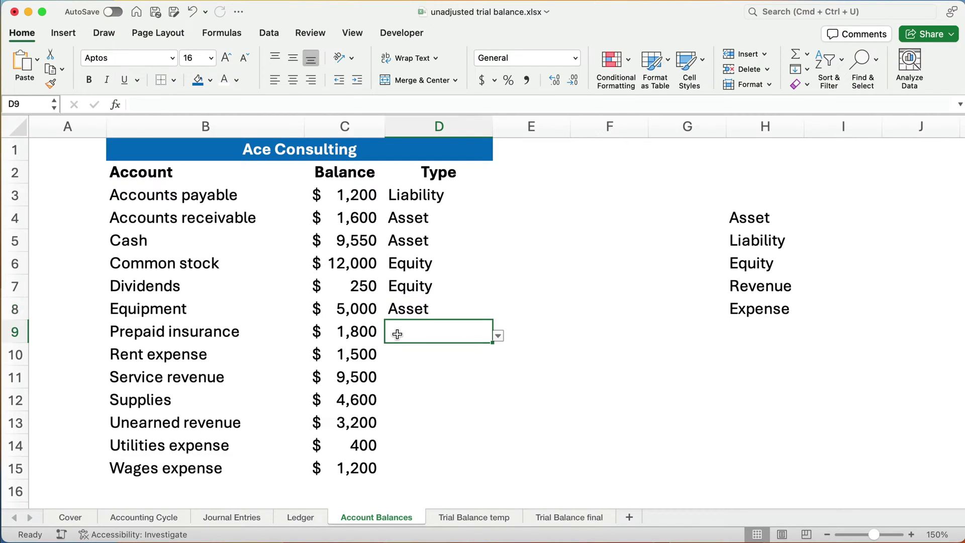
{"action": "left_click", "coordinate": [497, 337]}
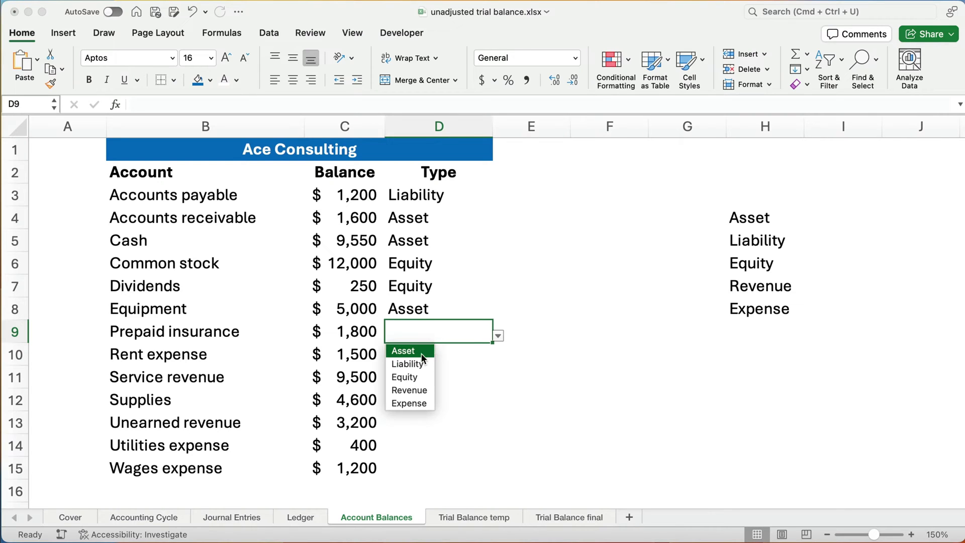
{"action": "left_click", "coordinate": [422, 354]}
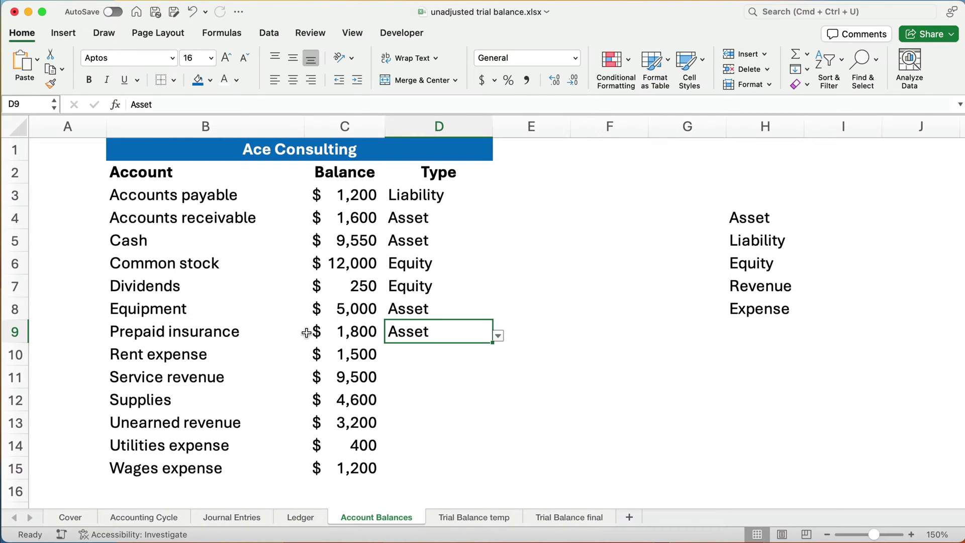
{"action": "left_click", "coordinate": [417, 355]}
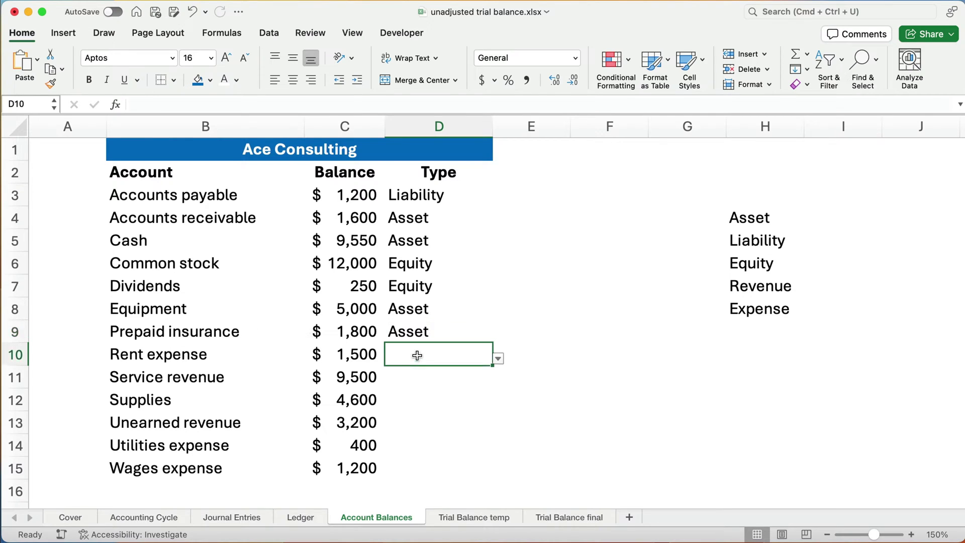
{"action": "left_click", "coordinate": [499, 359]}
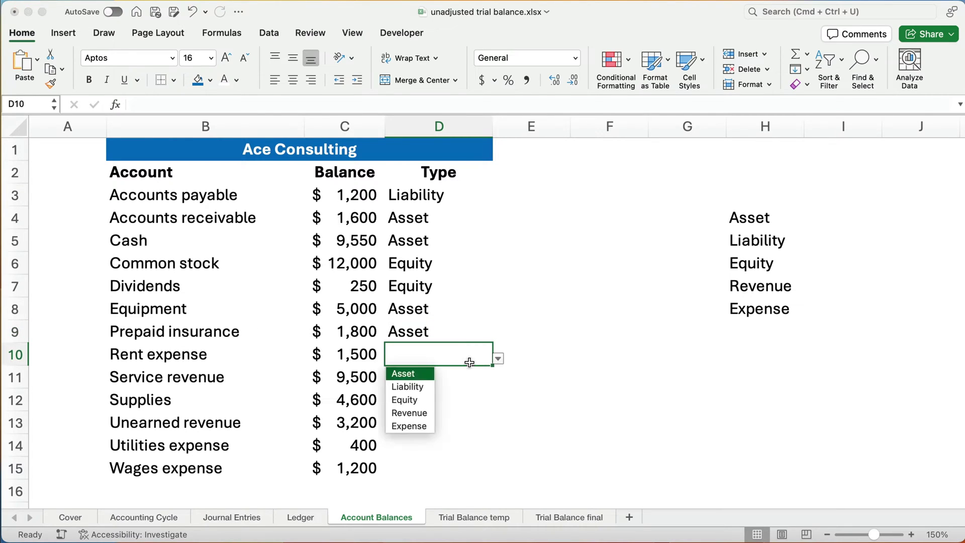
{"action": "left_click", "coordinate": [409, 425]}
Step: Classify Service revenue as Revenue, Supplies as Asset, and Unearned revenue as Liability
{"action": "left_click", "coordinate": [406, 379]}
{"action": "left_click", "coordinate": [498, 381]}
{"action": "left_click", "coordinate": [409, 437]}
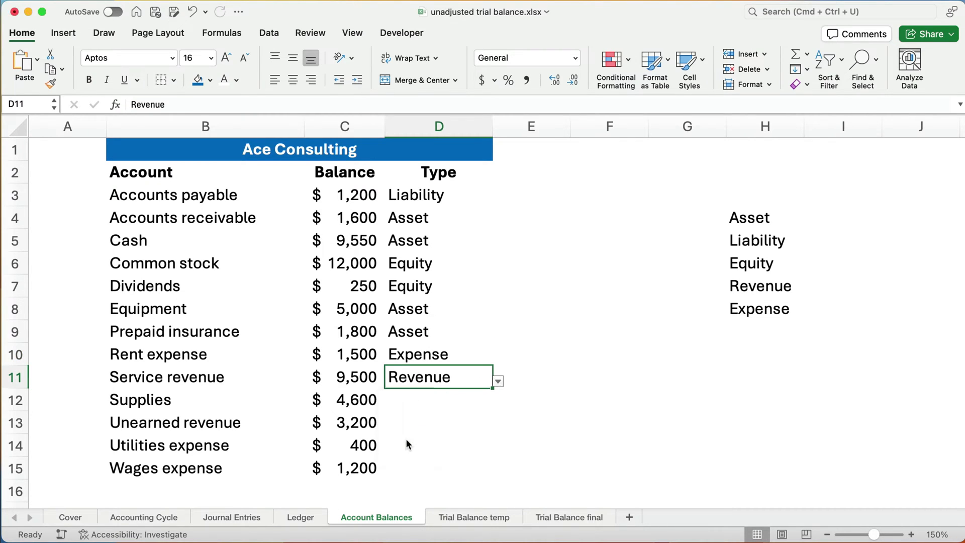
{"action": "left_click", "coordinate": [405, 399]}
{"action": "left_click", "coordinate": [496, 408]}
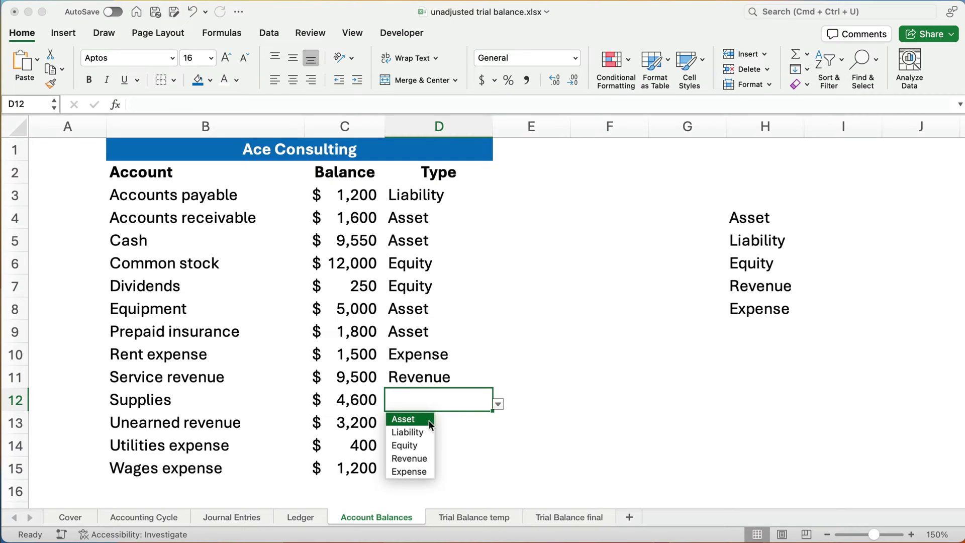
{"action": "left_click", "coordinate": [428, 420]}
{"action": "left_click", "coordinate": [423, 424]}
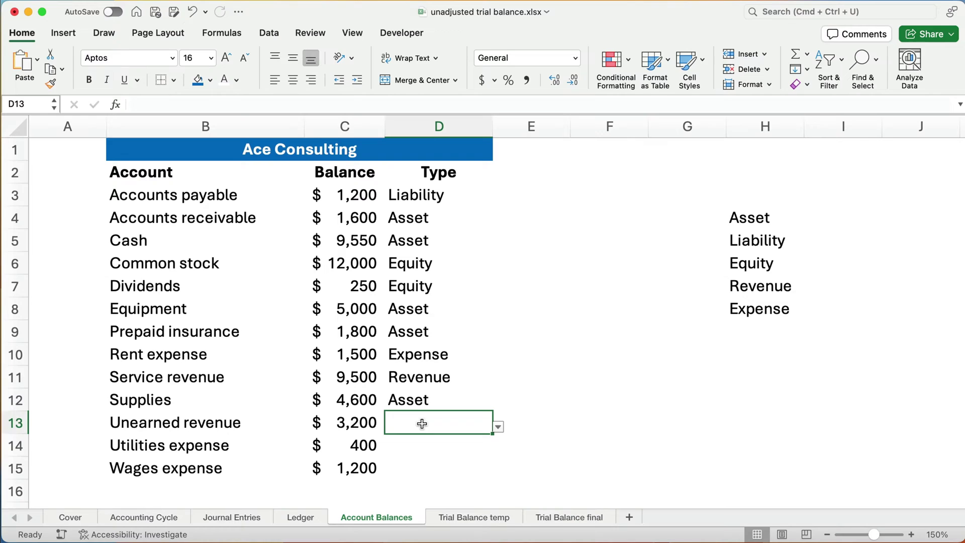
{"action": "left_click", "coordinate": [498, 427]}
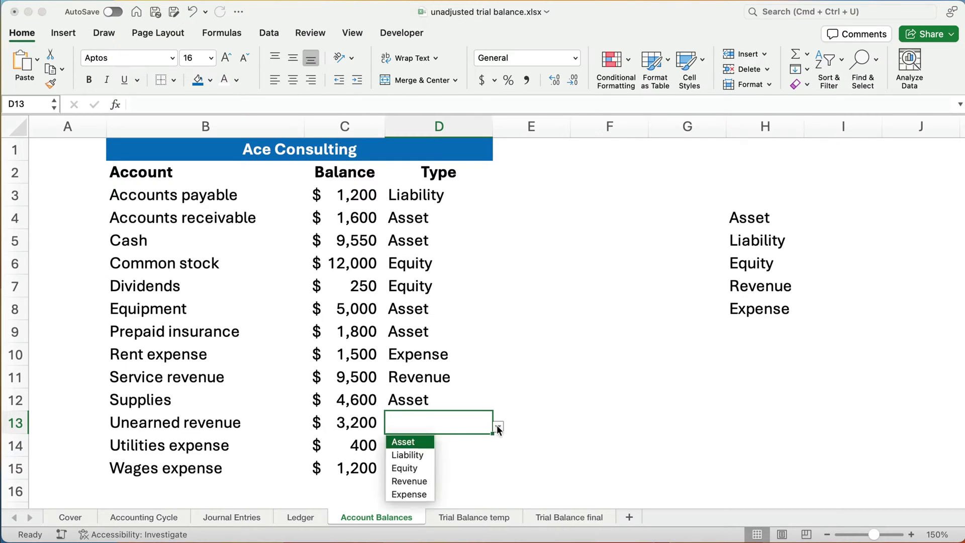
{"action": "left_click", "coordinate": [420, 457]}
Step: Classify Utilities expense and Wages expense as Expense, completing the Type column
{"action": "left_click", "coordinate": [421, 448]}
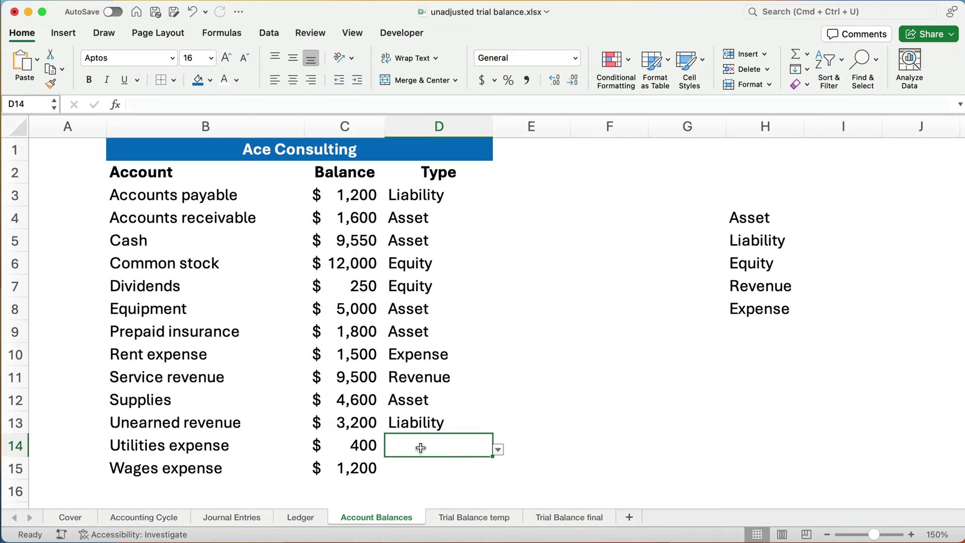
{"action": "left_click", "coordinate": [499, 449]}
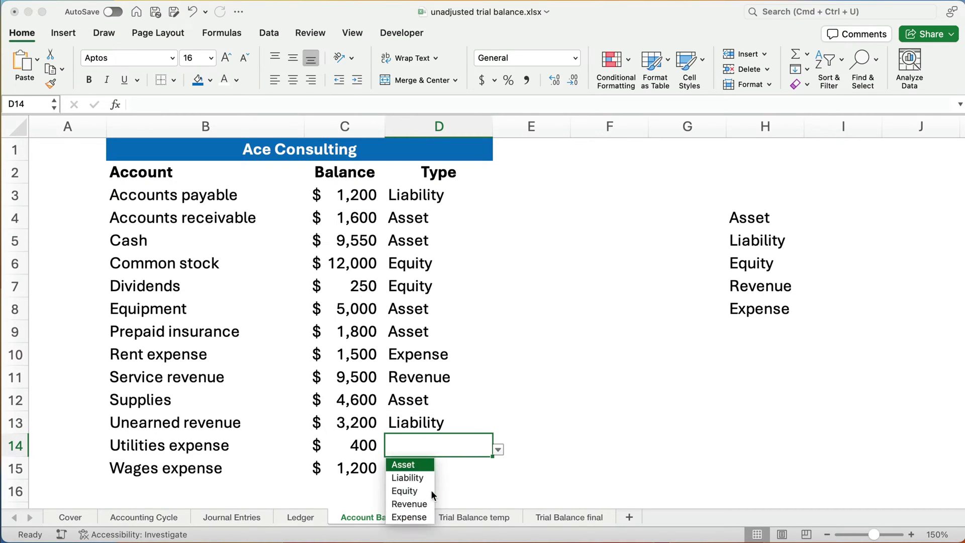
{"action": "left_click", "coordinate": [413, 518]}
{"action": "left_click", "coordinate": [409, 470]}
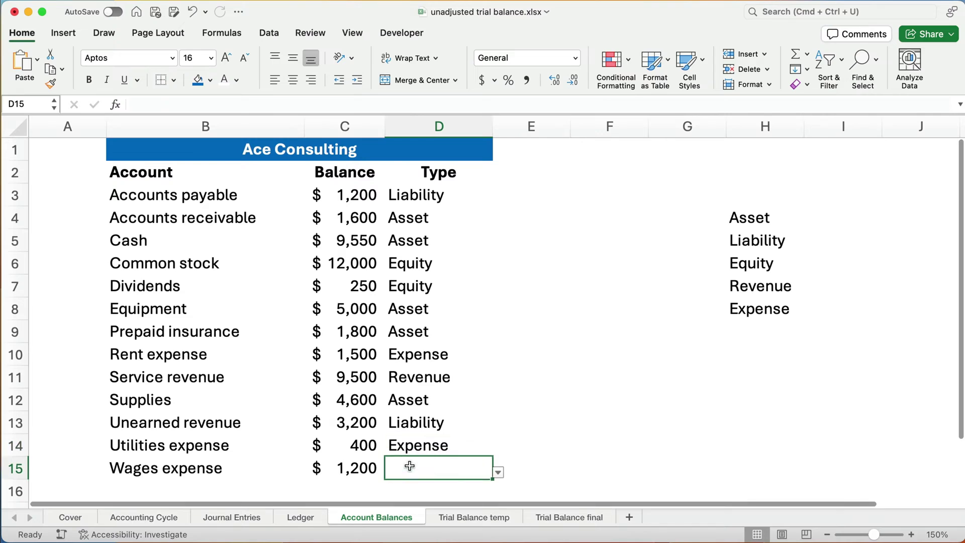
{"action": "left_click", "coordinate": [498, 472]}
{"action": "left_click", "coordinate": [415, 538]}
{"action": "left_click", "coordinate": [580, 436]}
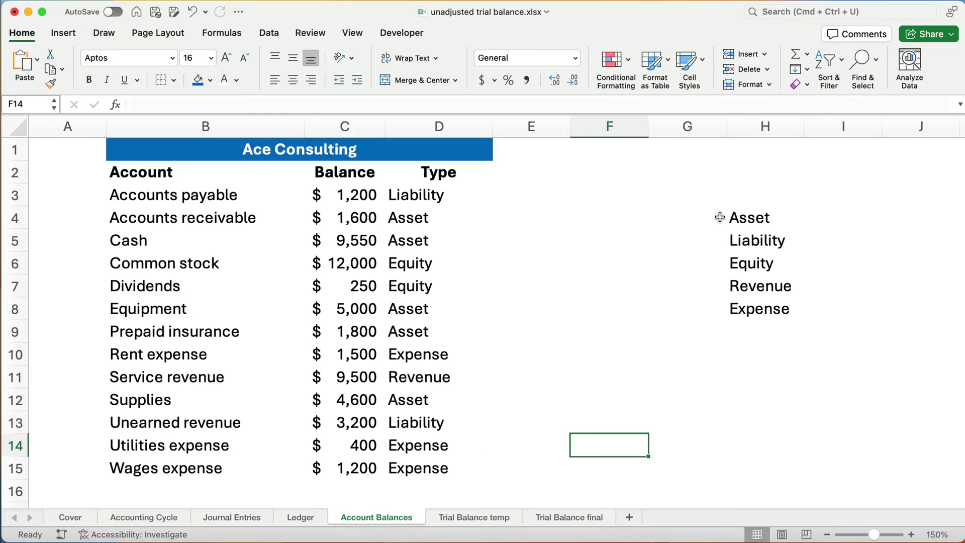
{"action": "left_click_drag", "start_coordinate": [716, 217], "coordinate": [849, 218]}
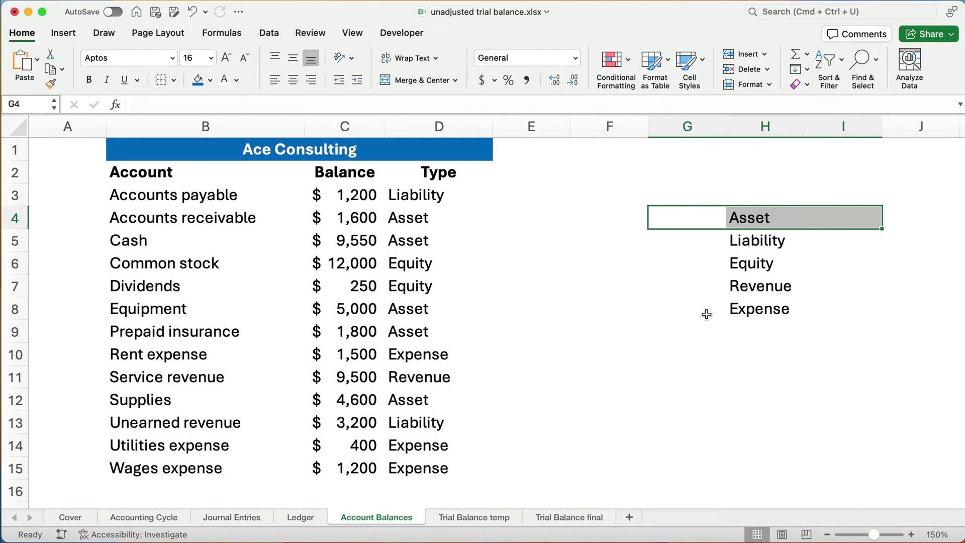
{"action": "left_click_drag", "start_coordinate": [705, 312], "coordinate": [835, 306]}
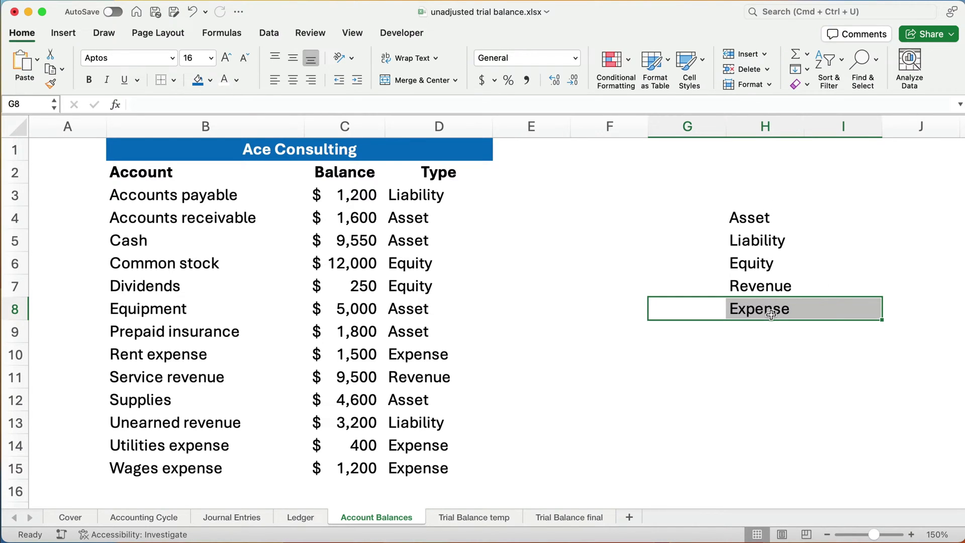
{"action": "left_click_drag", "start_coordinate": [699, 241], "coordinate": [833, 280]}
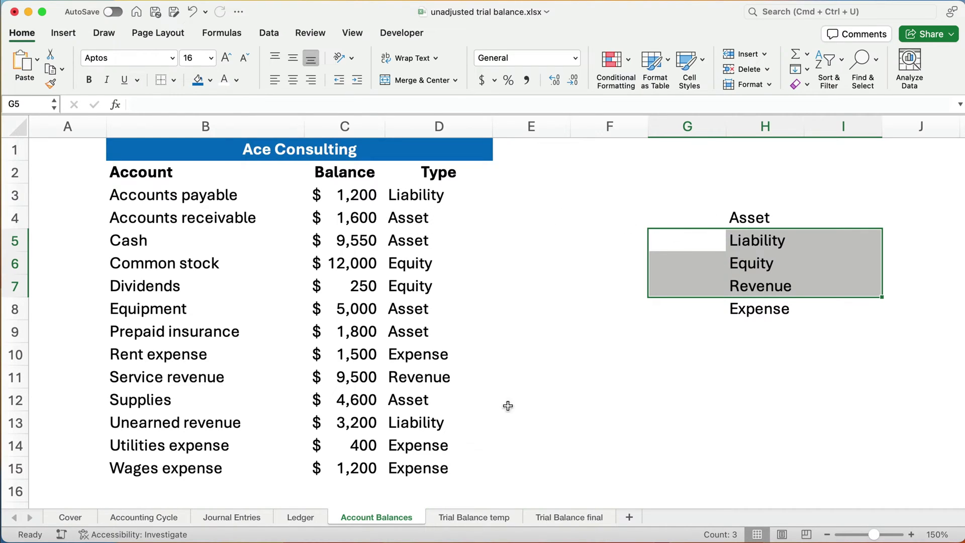
Step: Preview Trial Balance final, then select B5 on the blank Trial Balance temp sheet and check Account Balances
{"action": "left_click", "coordinate": [563, 518]}
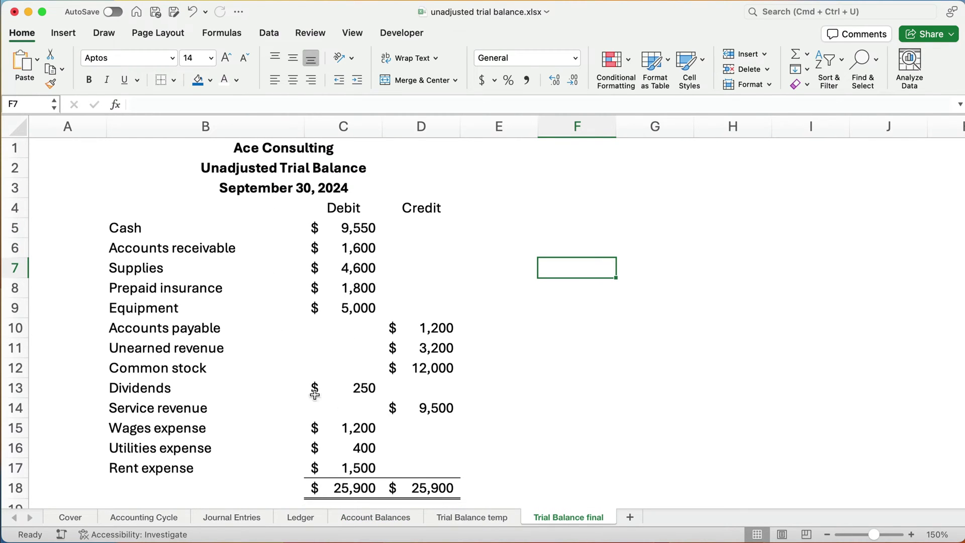
{"action": "left_click", "coordinate": [461, 515]}
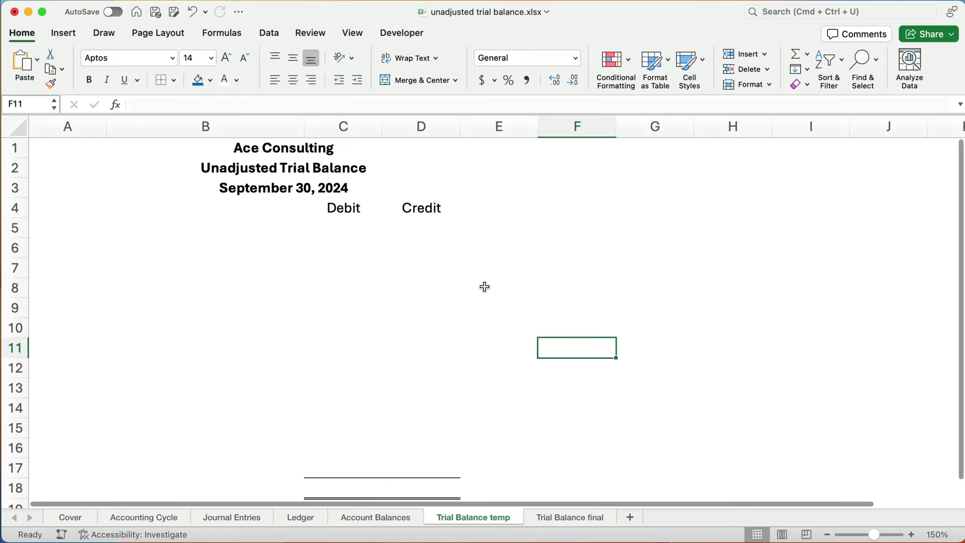
{"action": "left_click", "coordinate": [177, 229]}
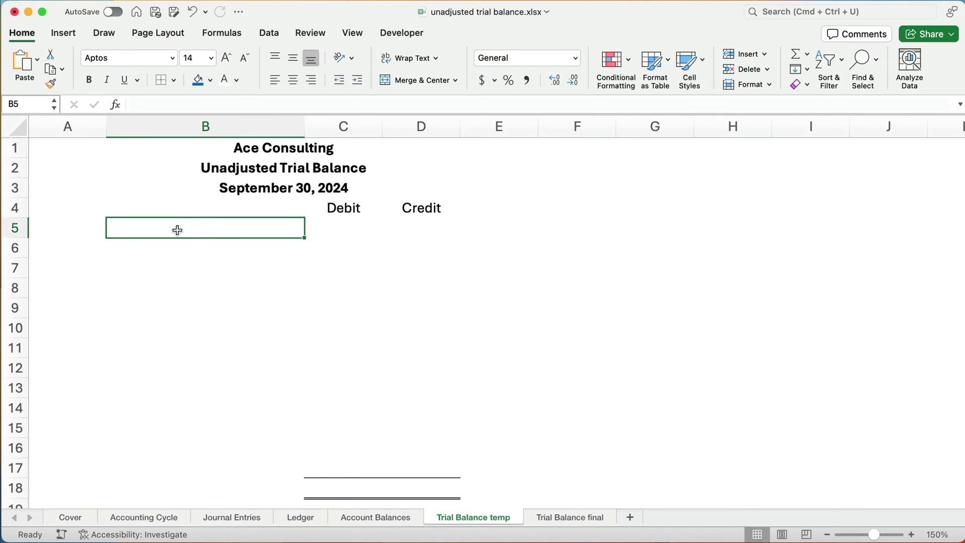
{"action": "left_click", "coordinate": [373, 517]}
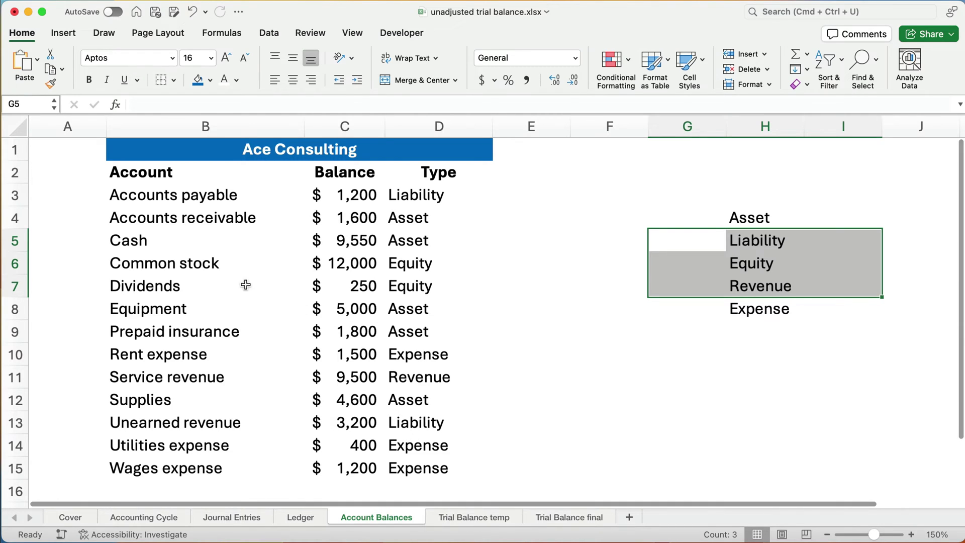
Step: Enter Cash and Accounts receivable as the first two accounts in B5:B6 of Trial Balance temp
{"action": "left_click", "coordinate": [484, 521]}
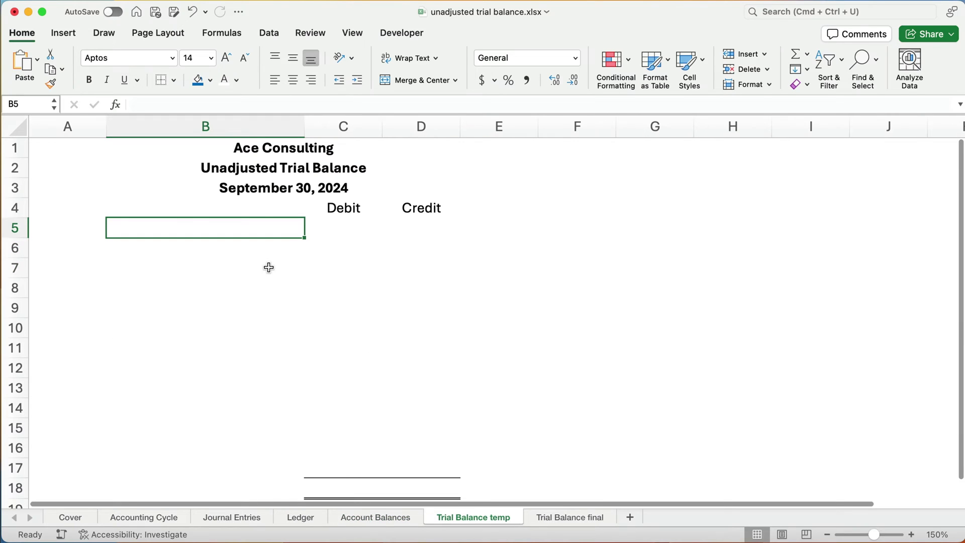
{"action": "type", "text": "Cash"}
{"action": "key", "text": "Return"}
{"action": "type", "text": "Account"}
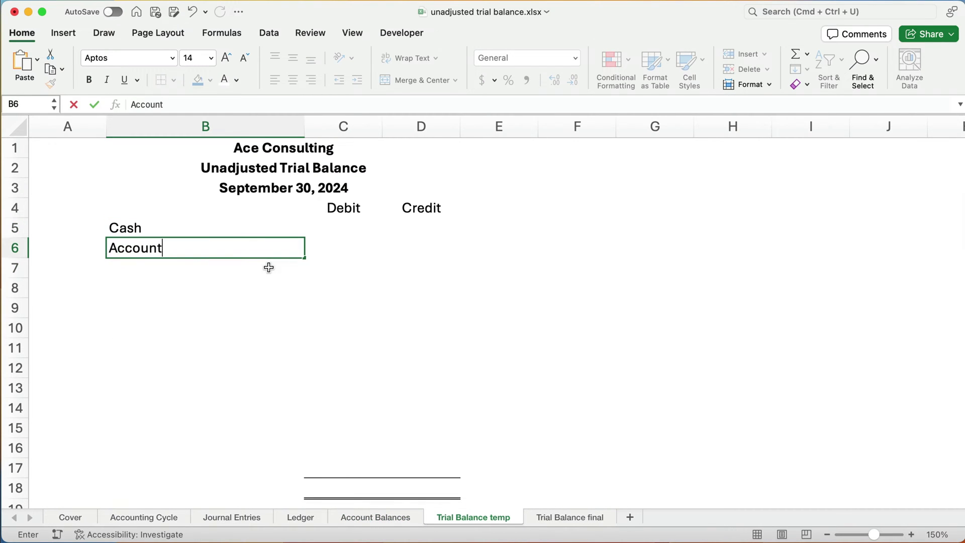
{"action": "type", "text": "s receivable"}
{"action": "key", "text": "Return"}
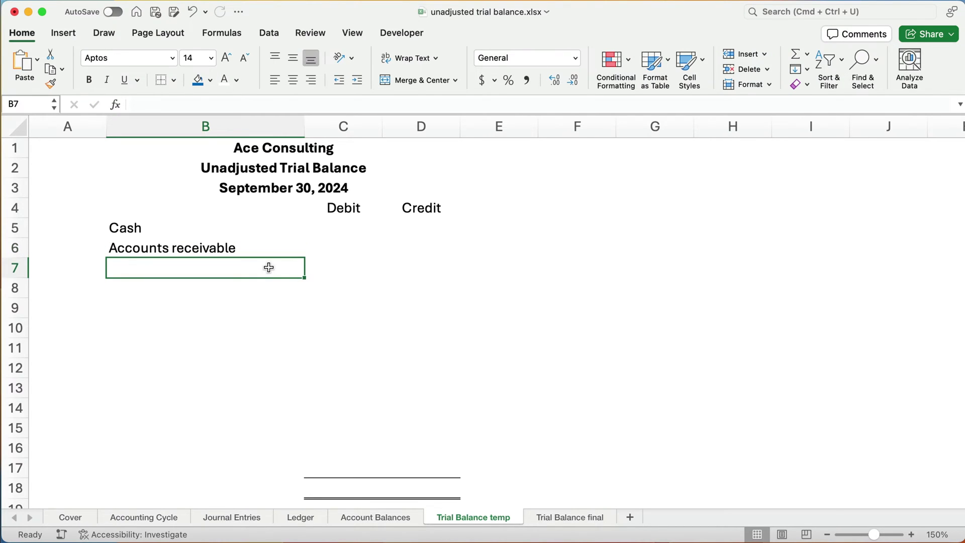
Step: Add Supplies, Prepaid insurance and Equipment in B7:B9, then review the five listed asset accounts
{"action": "left_click", "coordinate": [561, 519]}
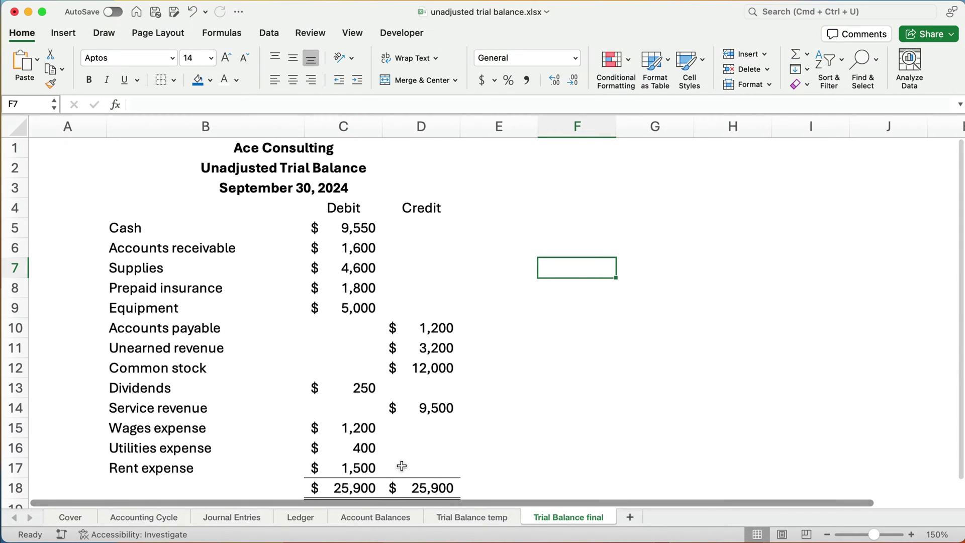
{"action": "left_click", "coordinate": [466, 521]}
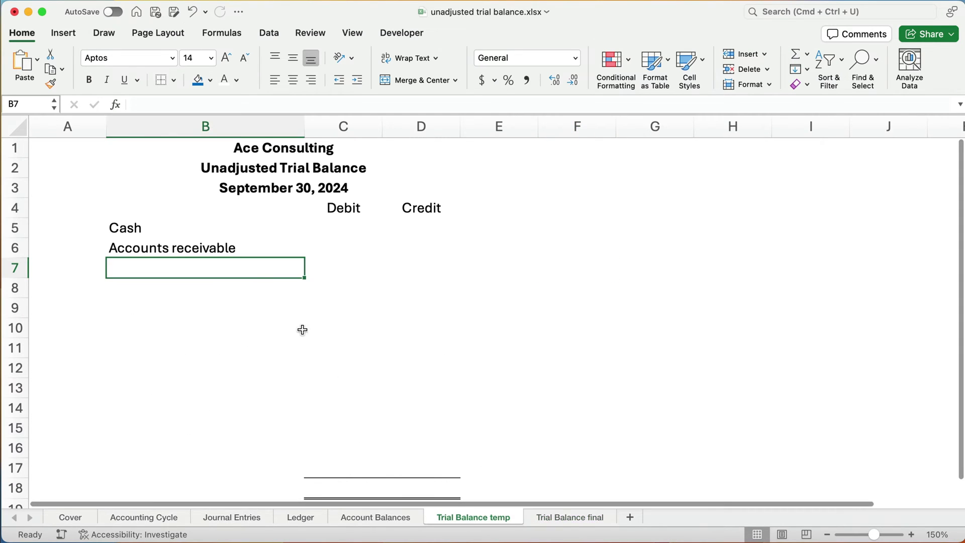
{"action": "type", "text": "Supplies"}
{"action": "key", "text": "Return"}
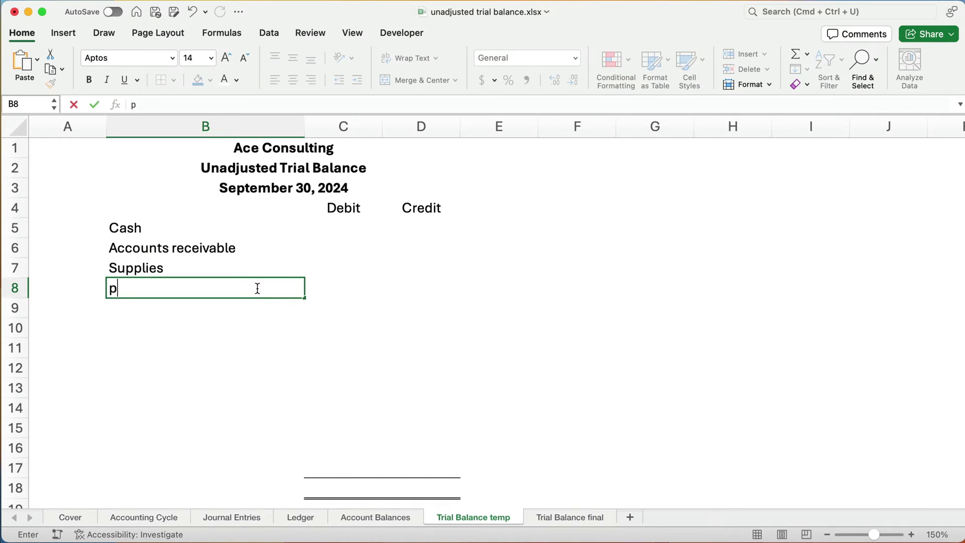
{"action": "type", "text": "Prepaid i"}
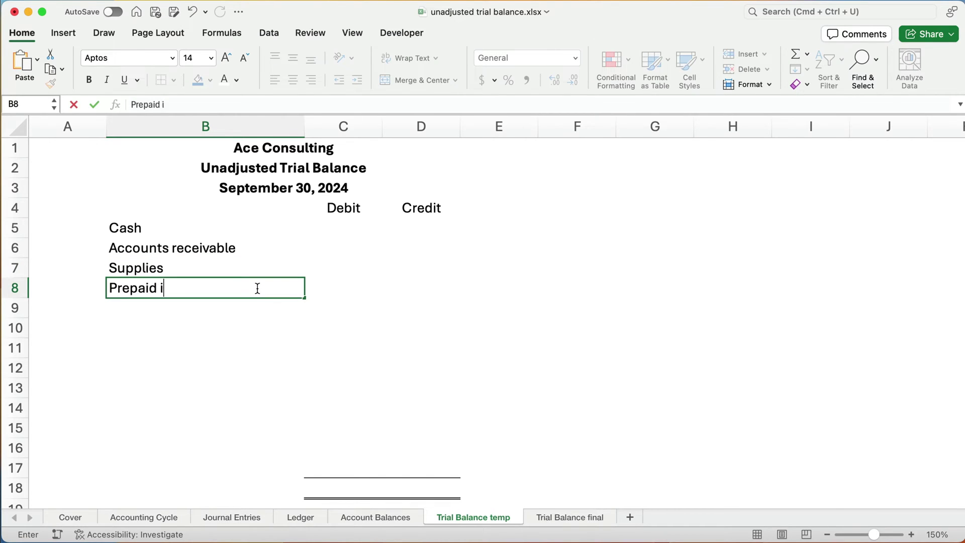
{"action": "type", "text": "nsurance"}
{"action": "key", "text": "Return"}
{"action": "type", "text": "Equipment"}
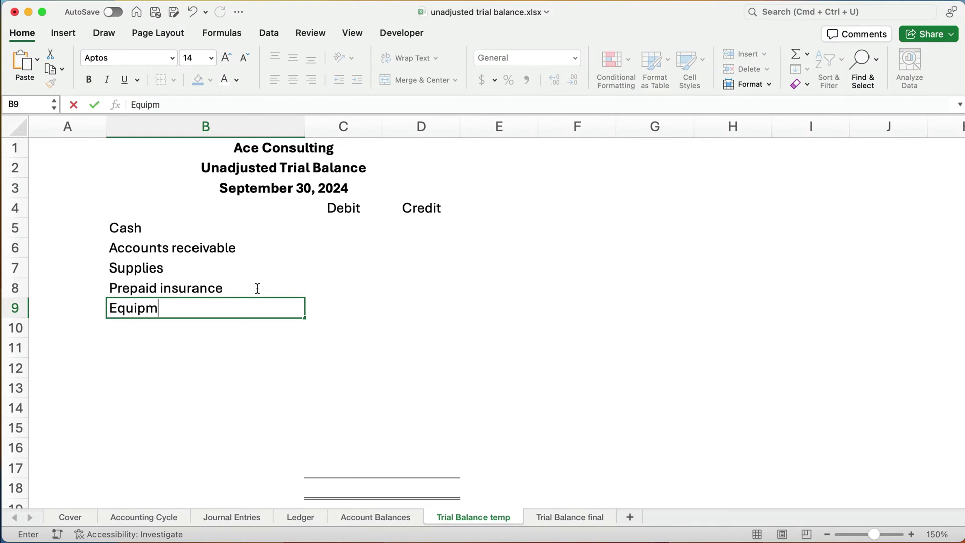
{"action": "key", "text": "Return"}
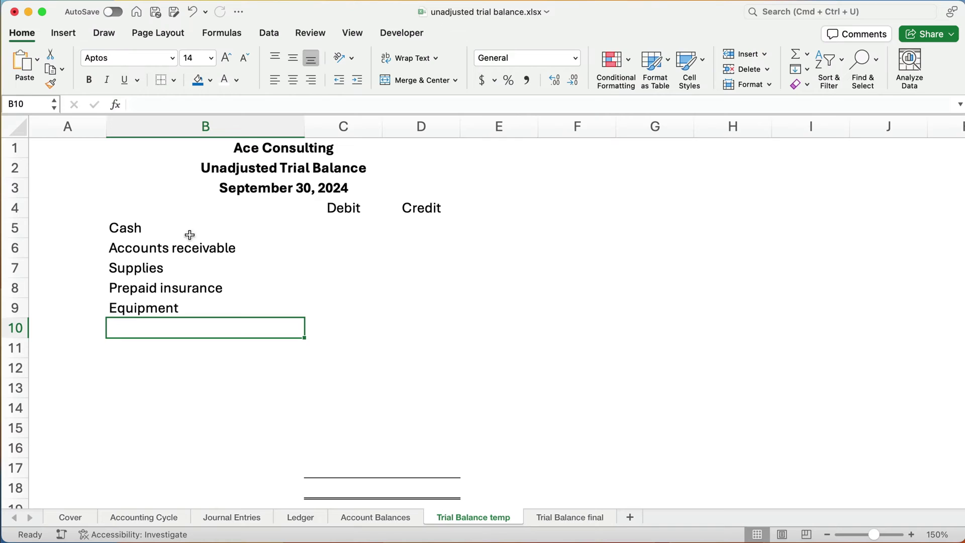
{"action": "left_click_drag", "start_coordinate": [110, 227], "coordinate": [420, 235]}
{"action": "left_click_drag", "start_coordinate": [122, 252], "coordinate": [432, 287]}
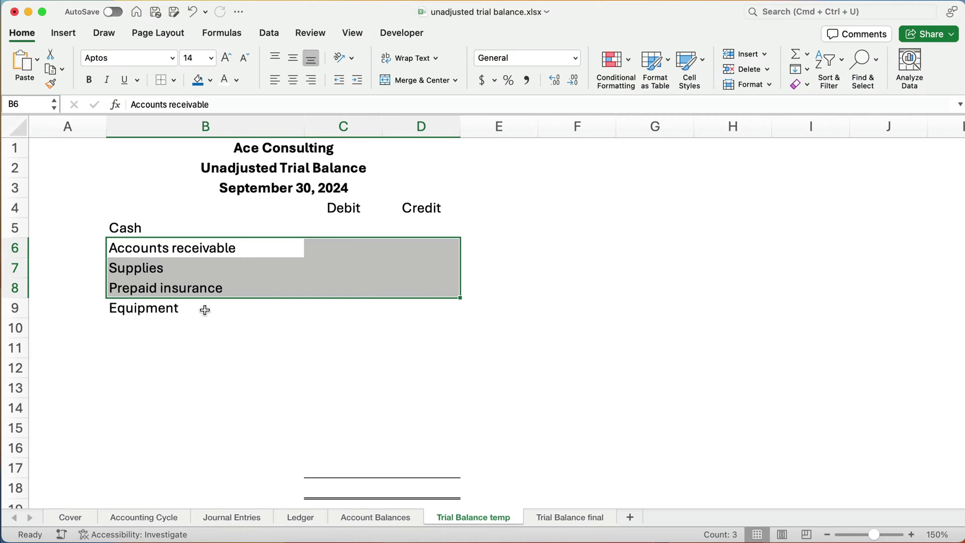
{"action": "left_click", "coordinate": [176, 310]}
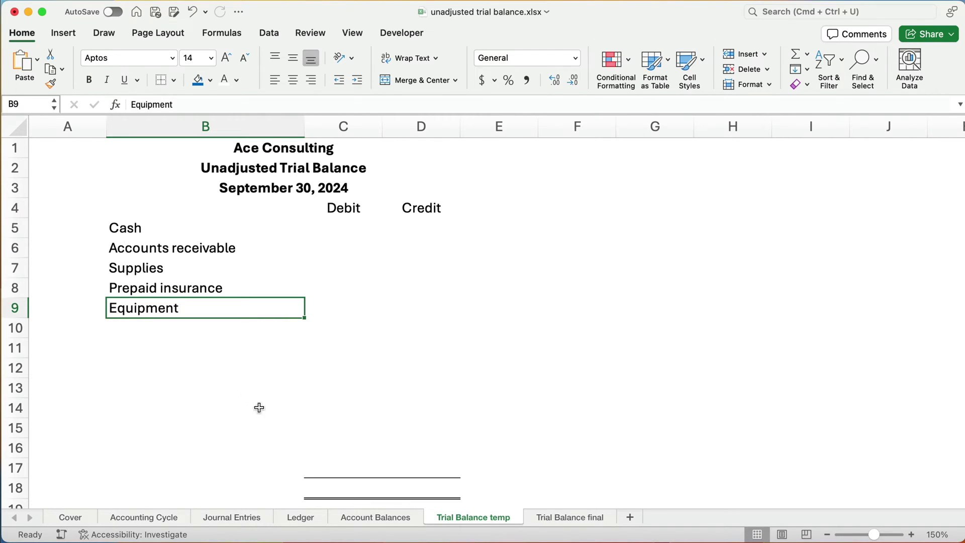
Step: Enter debits of 9,550 for Cash and 1,600 for Accounts receivable in C5:C6
{"action": "left_click", "coordinate": [375, 517]}
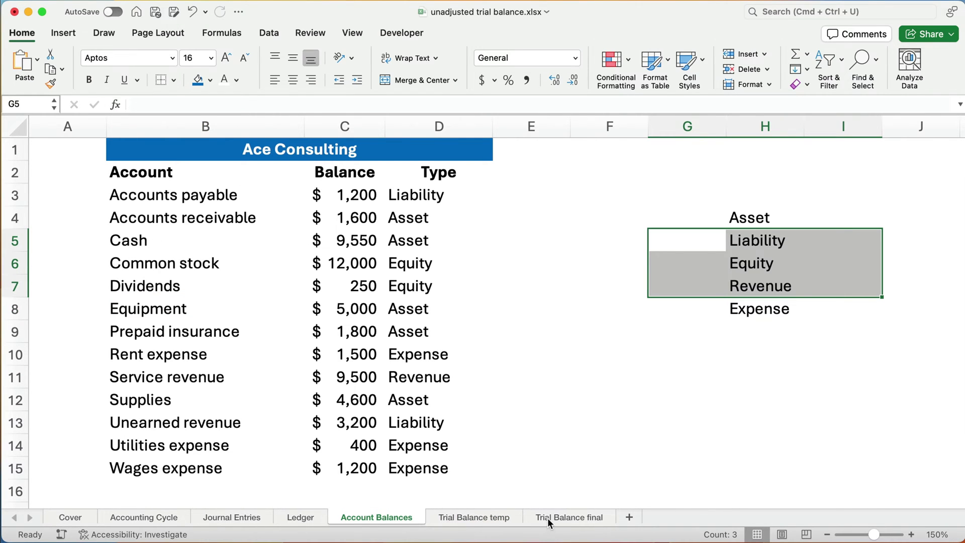
{"action": "left_click", "coordinate": [490, 518]}
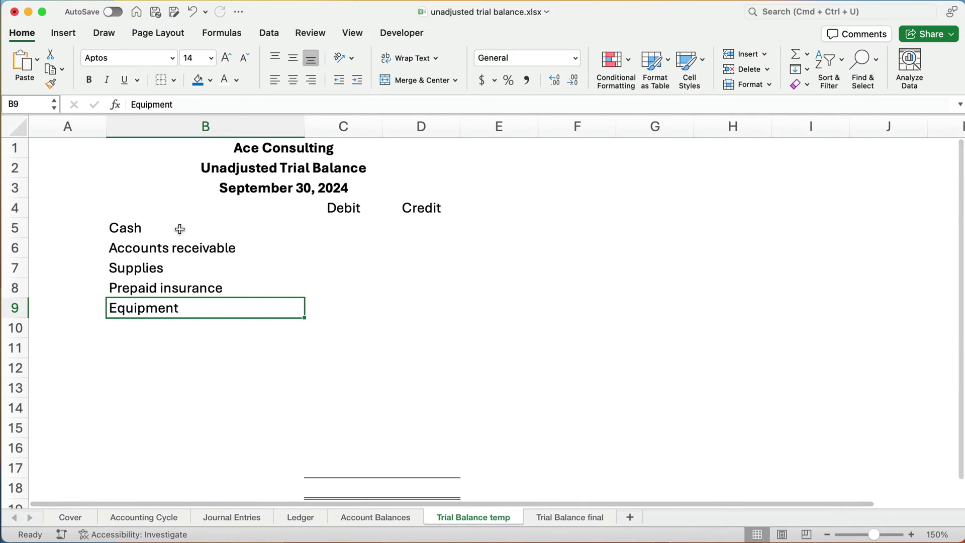
{"action": "left_click_drag", "start_coordinate": [173, 228], "coordinate": [332, 302]}
{"action": "left_click", "coordinate": [345, 230]}
{"action": "type", "text": "9550"}
{"action": "key", "text": "Return"}
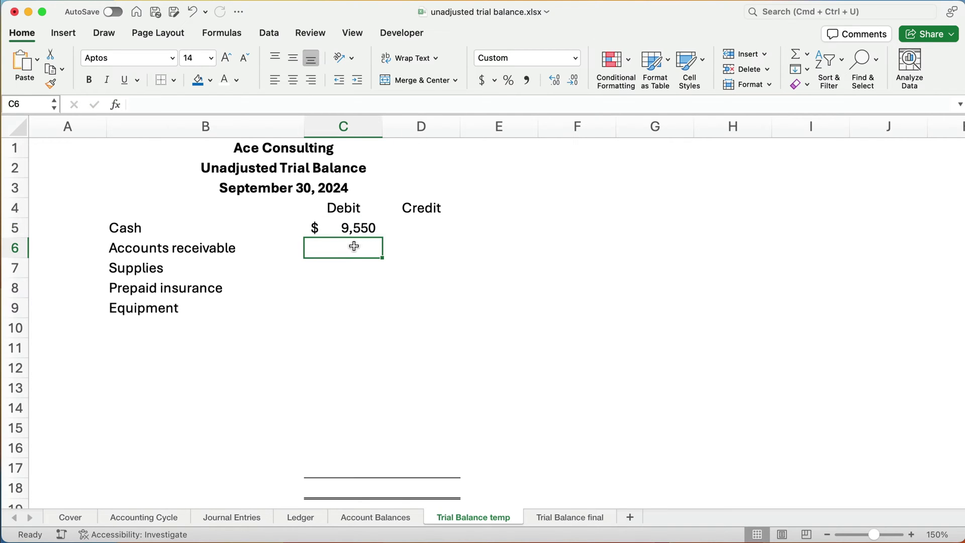
{"action": "key", "text": "ctrl+Page_Up"}
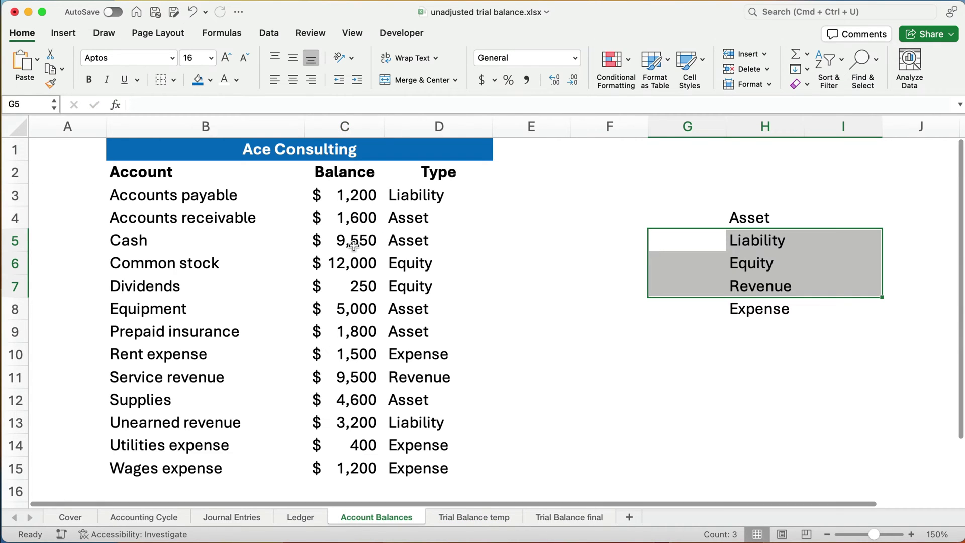
{"action": "key", "text": "ctrl+Page_Down"}
{"action": "type", "text": "1600"}
{"action": "key", "text": "Return"}
Step: Cancel a stray entry on Account Balances and enter the 4,600 Supplies debit in C7
{"action": "key", "text": "ctrl+Page_Up"}
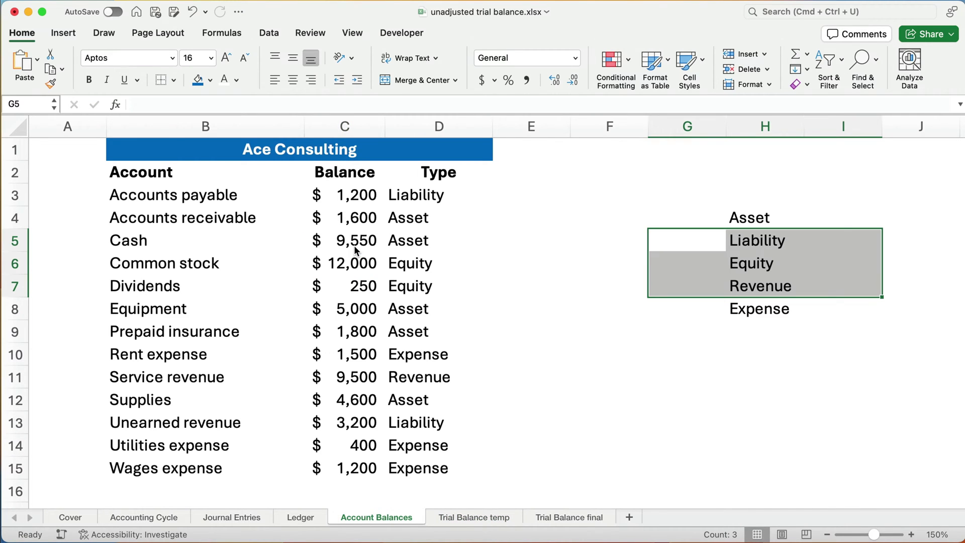
{"action": "type", "text": "00"}
{"action": "key", "text": "Escape"}
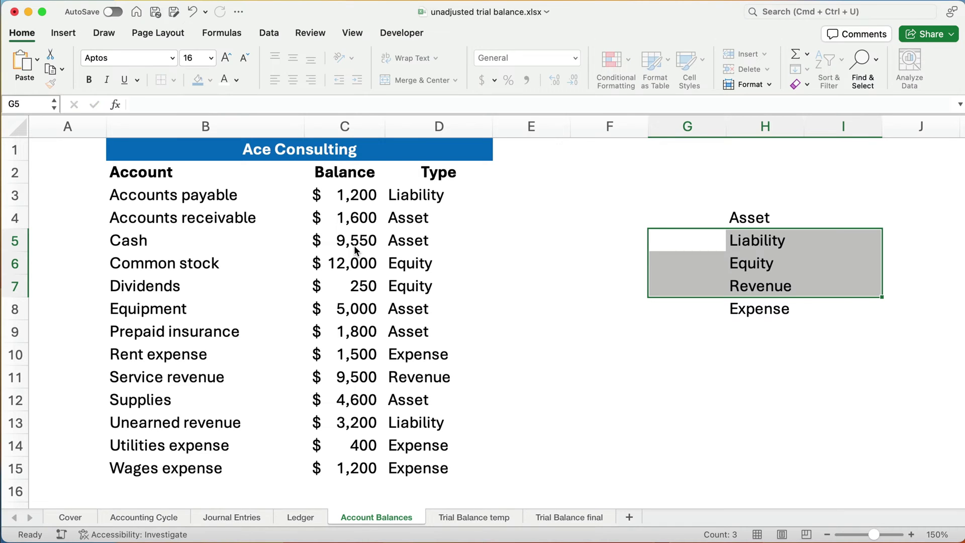
{"action": "key", "text": "ctrl+Page_Down"}
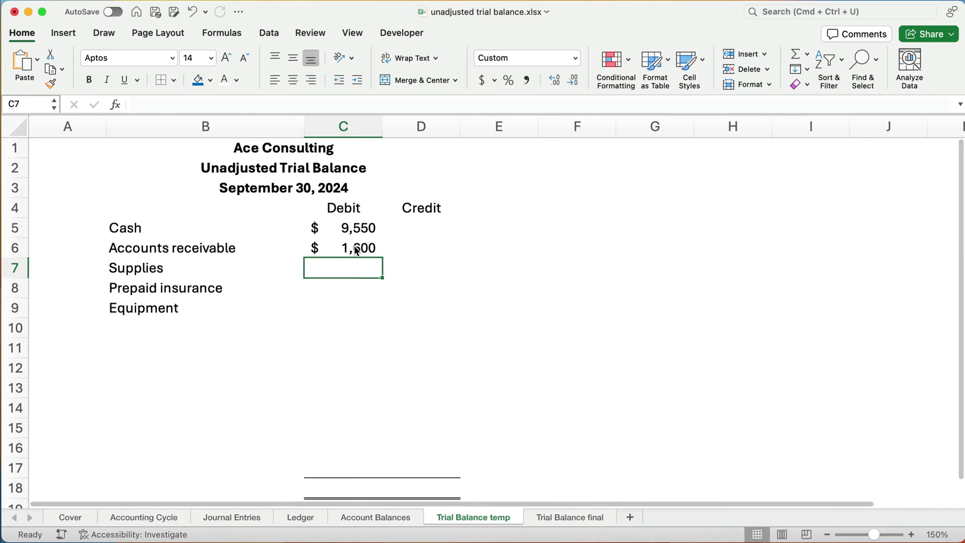
{"action": "type", "text": "4600"}
{"action": "key", "text": "Return"}
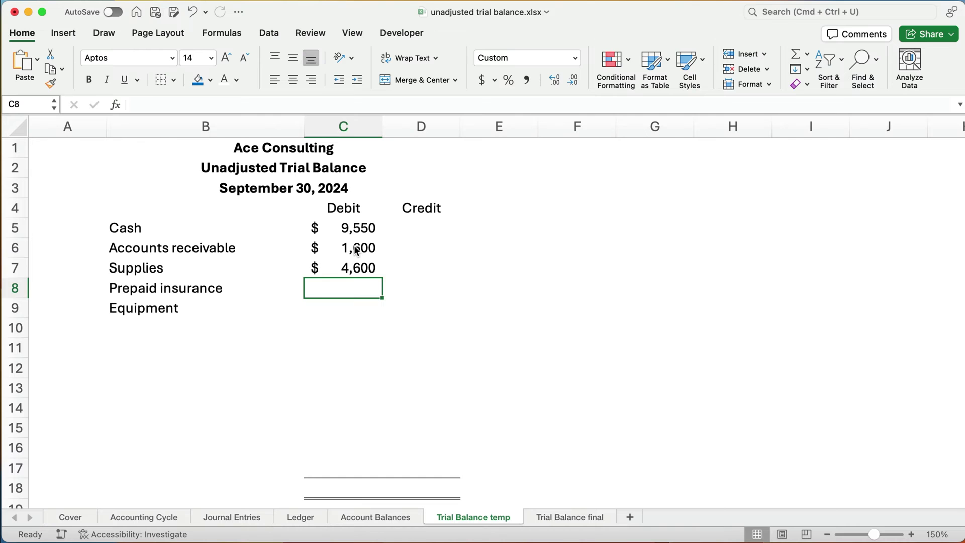
Step: Enter debits of 1,800 for Prepaid insurance and 5,000 for Equipment in C8:C9
{"action": "key", "text": "ctrl+Page_Up"}
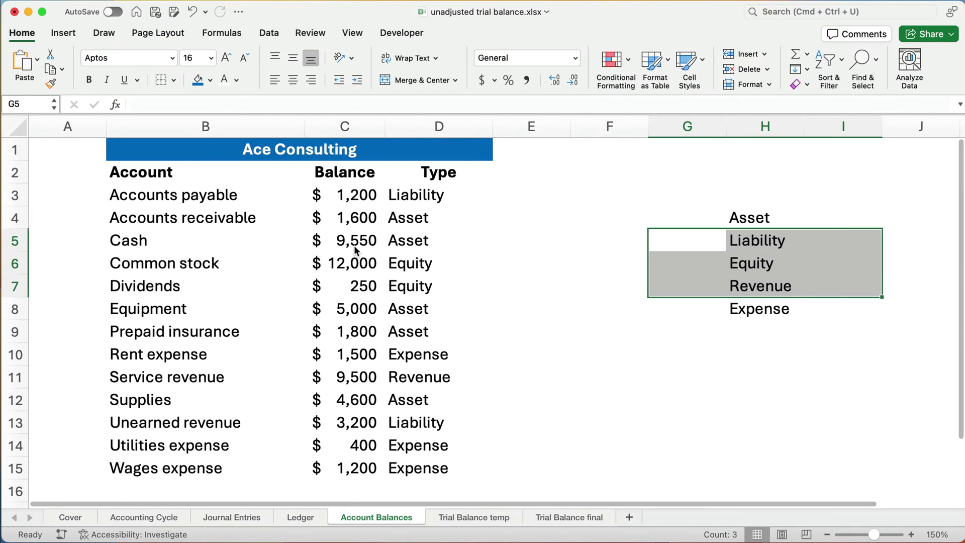
{"action": "key", "text": "ctrl+Page_Down"}
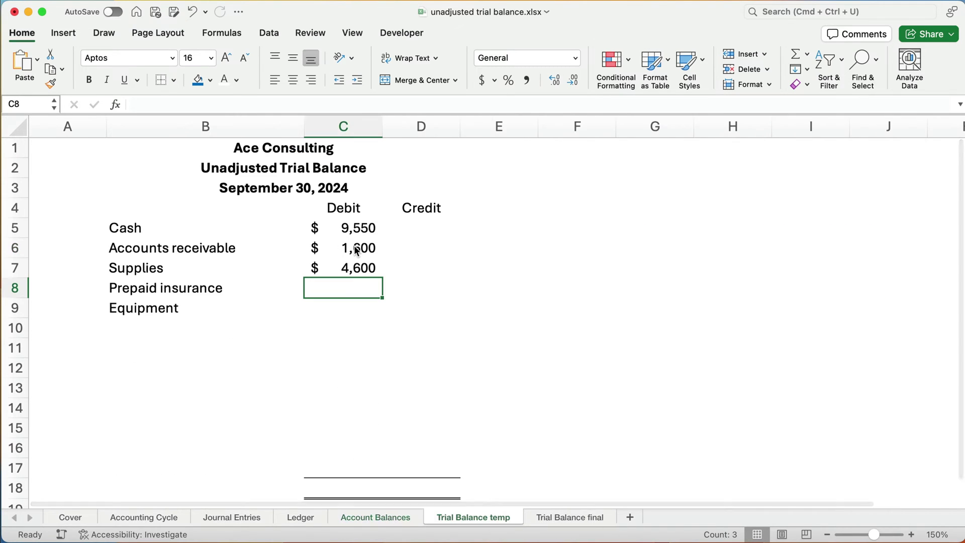
{"action": "type", "text": "1800"}
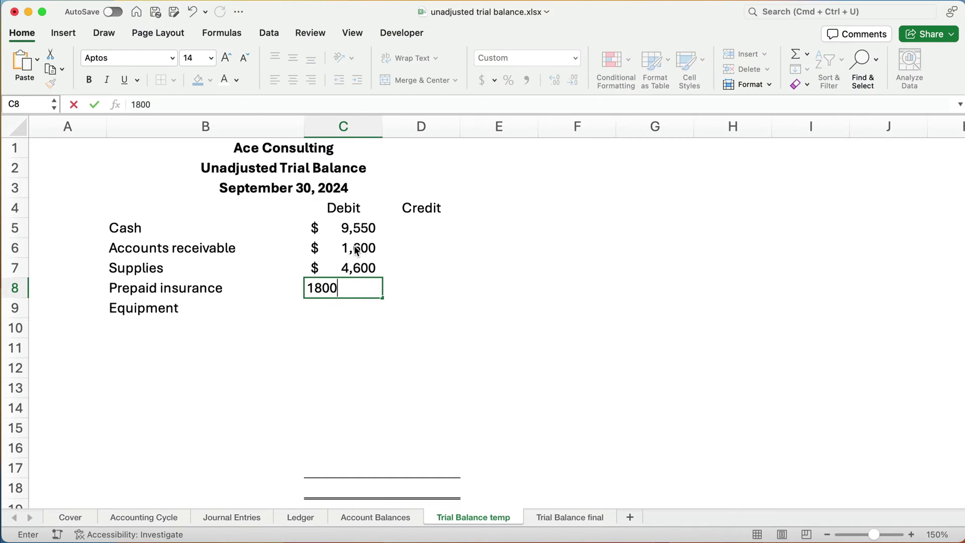
{"action": "key", "text": "Return"}
{"action": "key", "text": "ctrl+Page_Up"}
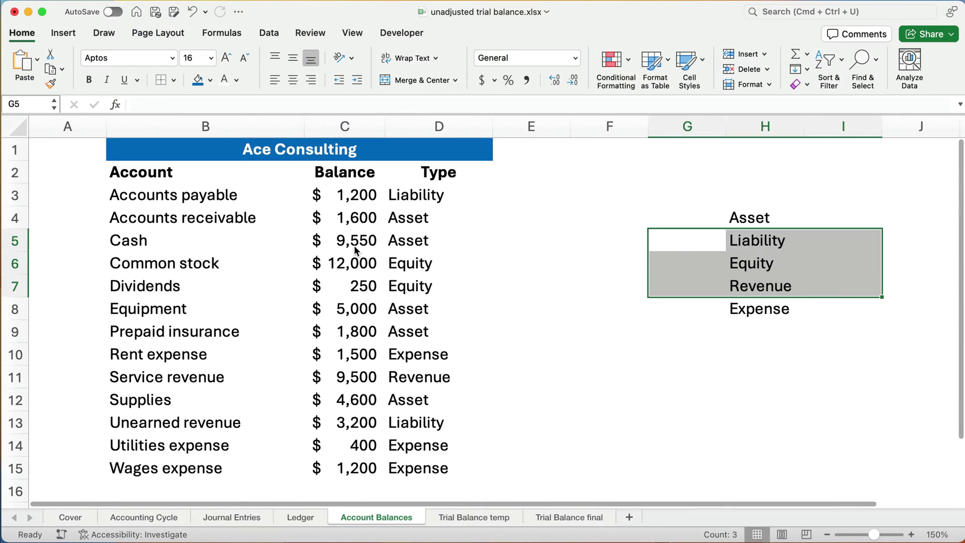
{"action": "key", "text": "ctrl+Page_Down"}
{"action": "type", "text": "5000"}
{"action": "key", "text": "Return"}
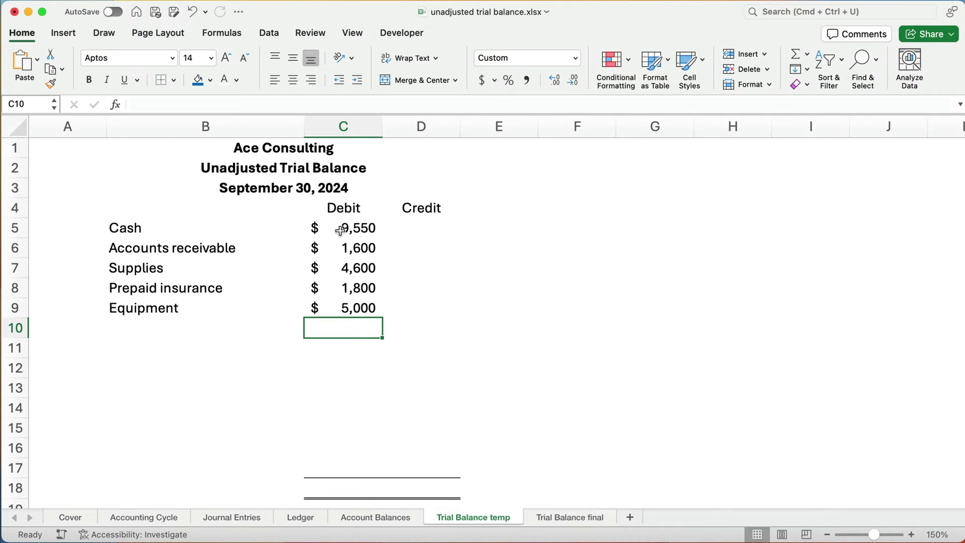
{"action": "left_click", "coordinate": [555, 523]}
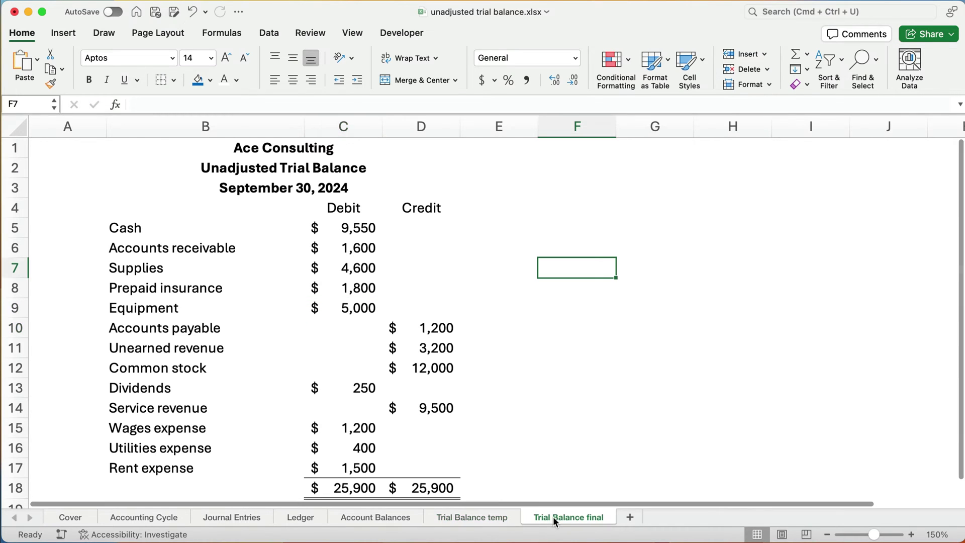
Step: On Account Balances, highlight the Accounts payable and Unearned revenue rows to check their balances
{"action": "left_click", "coordinate": [474, 518]}
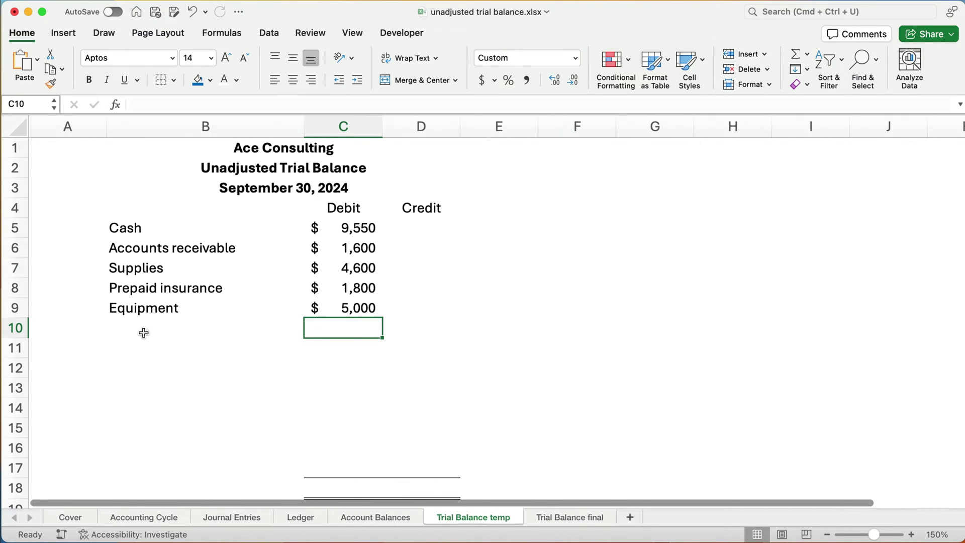
{"action": "left_click", "coordinate": [376, 518]}
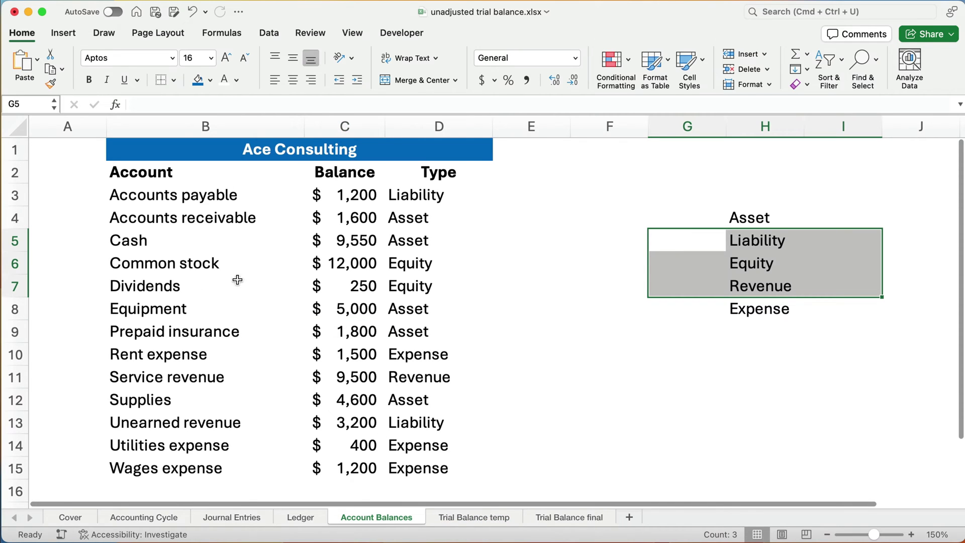
{"action": "left_click", "coordinate": [133, 196]}
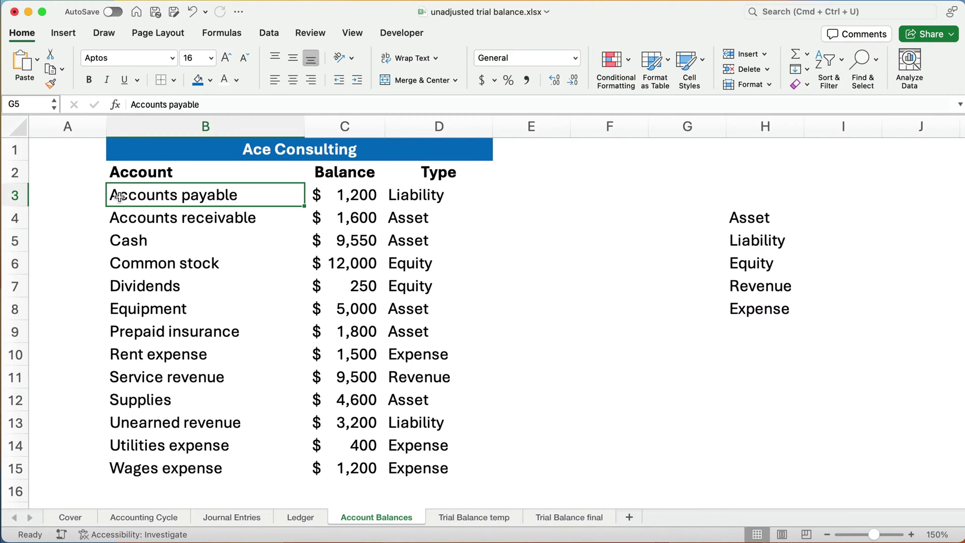
{"action": "left_click_drag", "start_coordinate": [133, 196], "coordinate": [416, 188]}
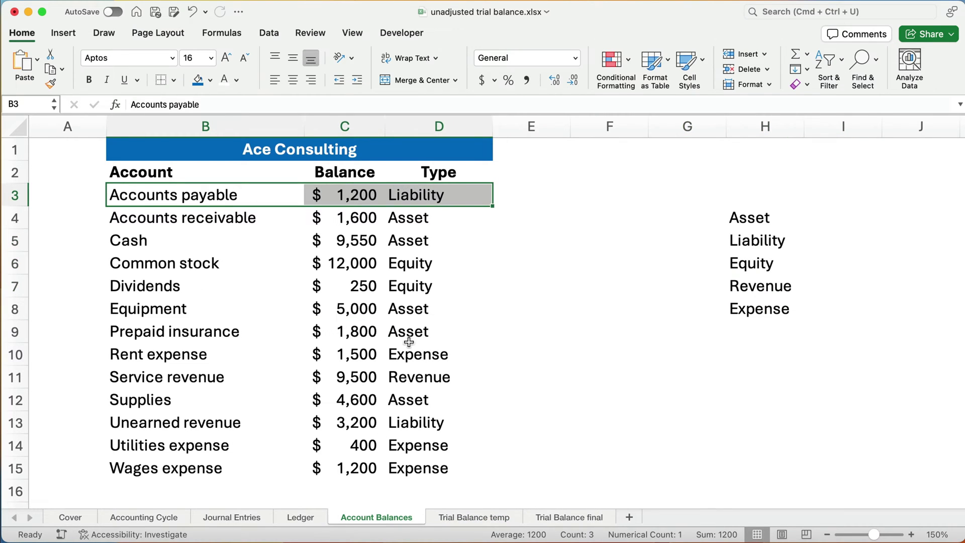
{"action": "left_click", "coordinate": [141, 427]}
{"action": "left_click_drag", "start_coordinate": [306, 425], "coordinate": [428, 424]}
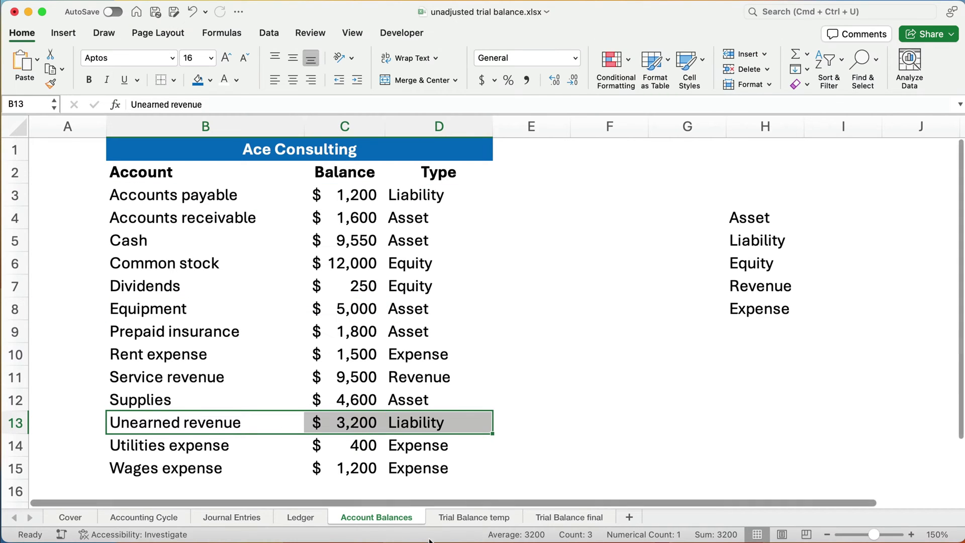
Step: Type Accounts payable and Unearned revenue into B10:B11 and move to the Accounts payable Credit cell
{"action": "left_click", "coordinate": [472, 516]}
{"action": "left_click", "coordinate": [143, 330]}
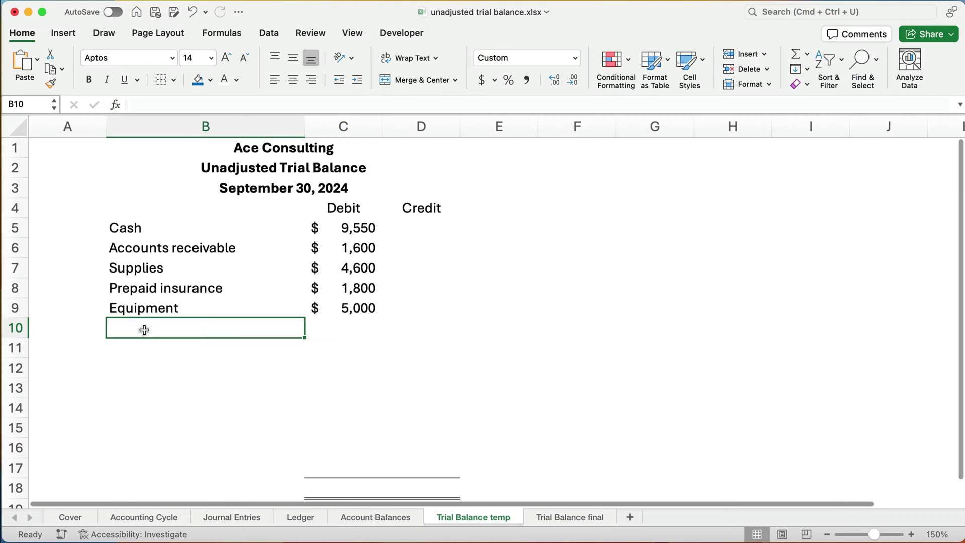
{"action": "type", "text": "Accounts "}
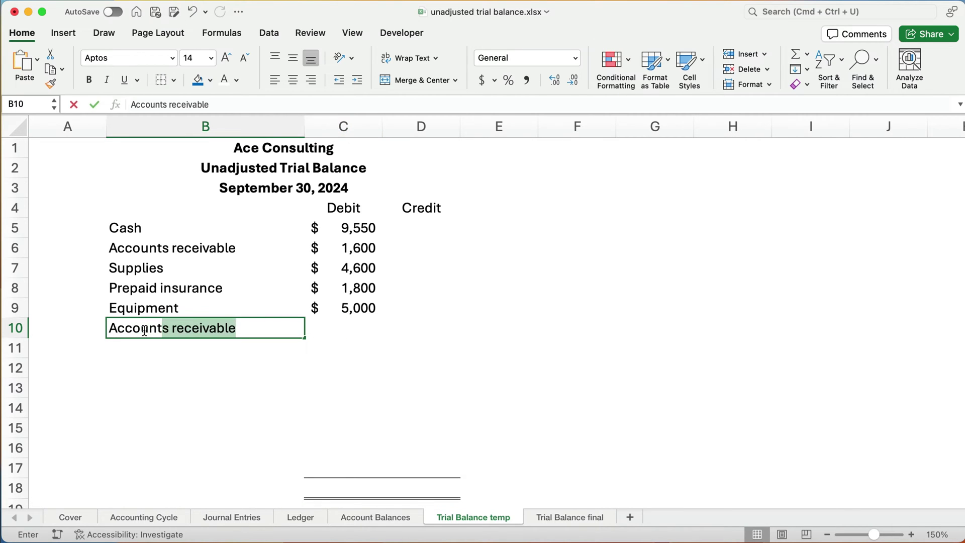
{"action": "type", "text": "payable"}
{"action": "key", "text": "Return"}
{"action": "type", "text": "Unear"}
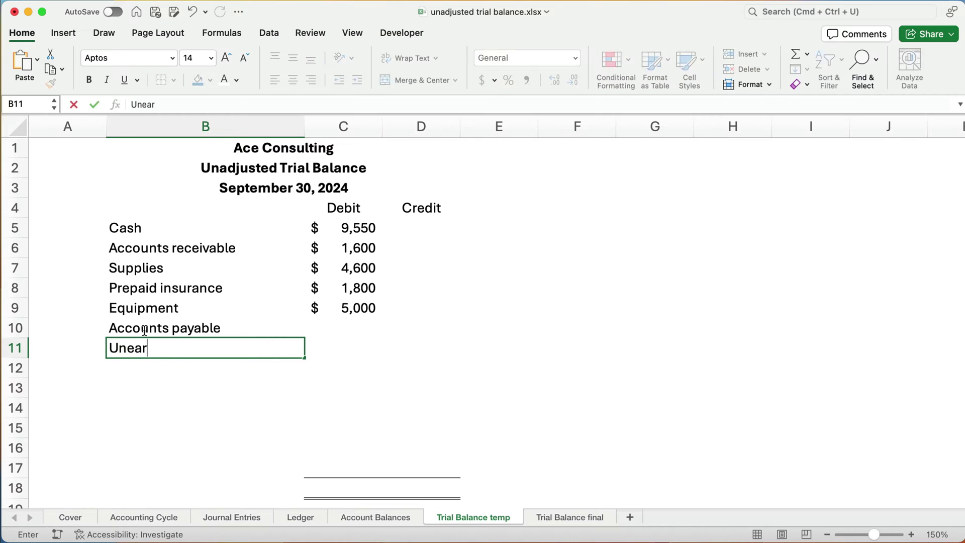
{"action": "type", "text": "ned revenue"}
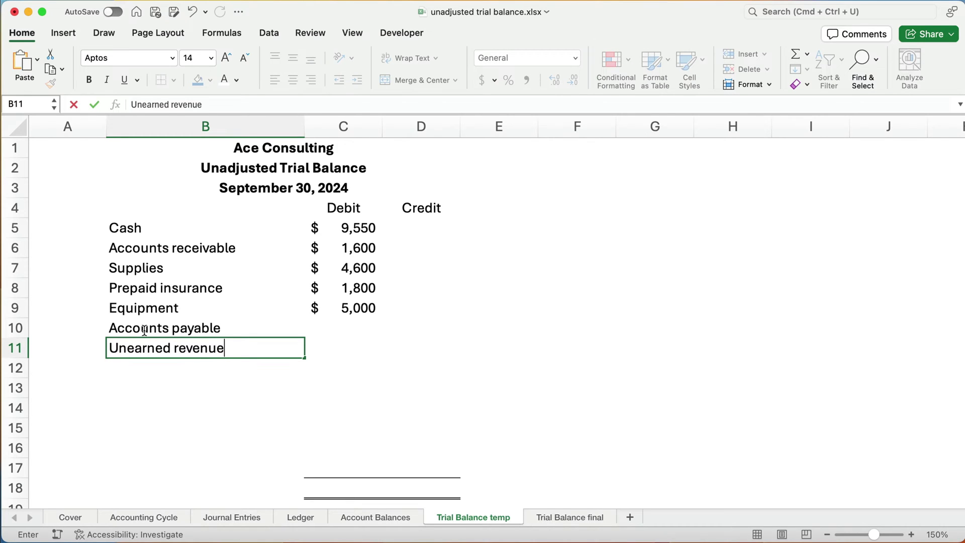
{"action": "key", "text": "Return"}
{"action": "left_click", "coordinate": [145, 330]}
{"action": "key", "text": "Right"}
{"action": "key", "text": "Right"}
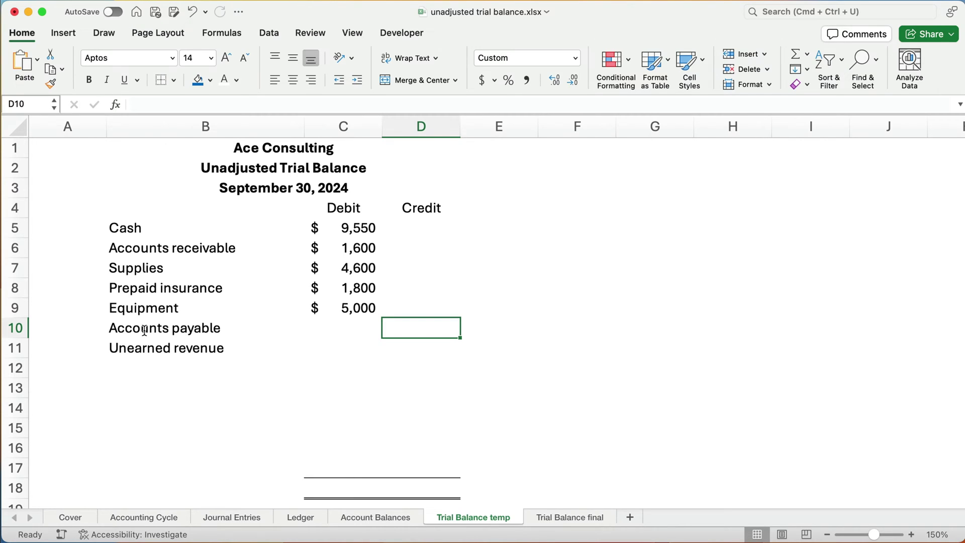
Step: Enter credits of 1,200 in D10 and 3,200 in D11 after checking Account Balances
{"action": "key", "text": "ctrl+Page_Up"}
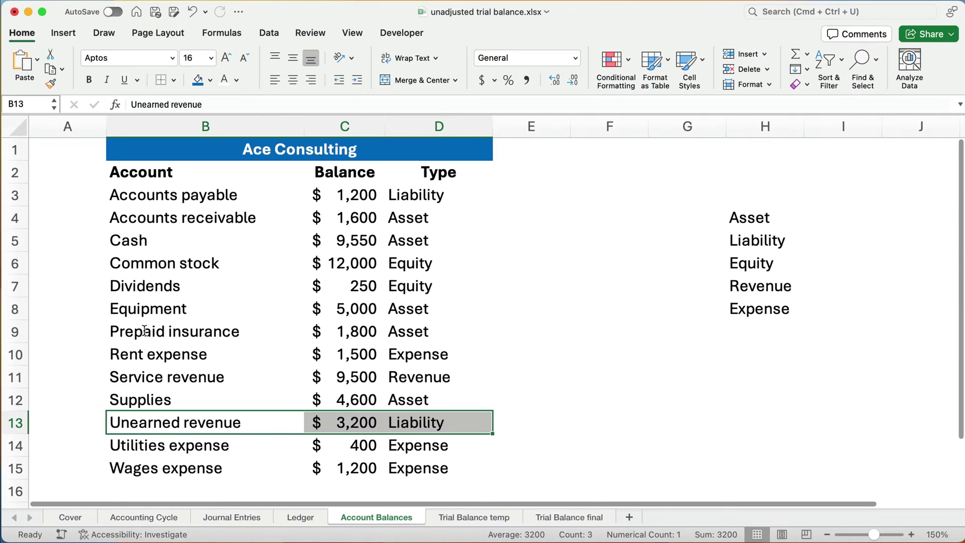
{"action": "key", "text": "ctrl+Page_Down"}
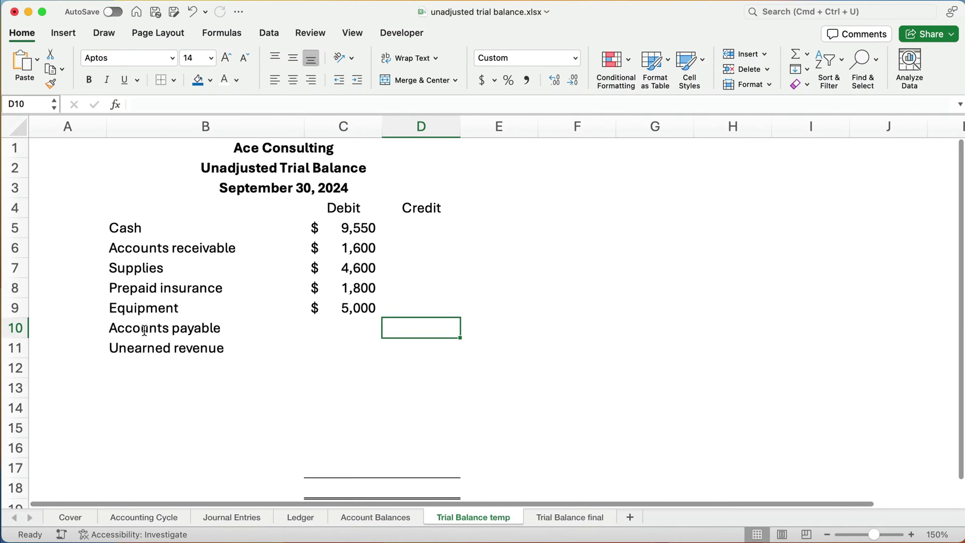
{"action": "type", "text": "1200"}
{"action": "key", "text": "Return"}
{"action": "key", "text": "ctrl+Page_Up"}
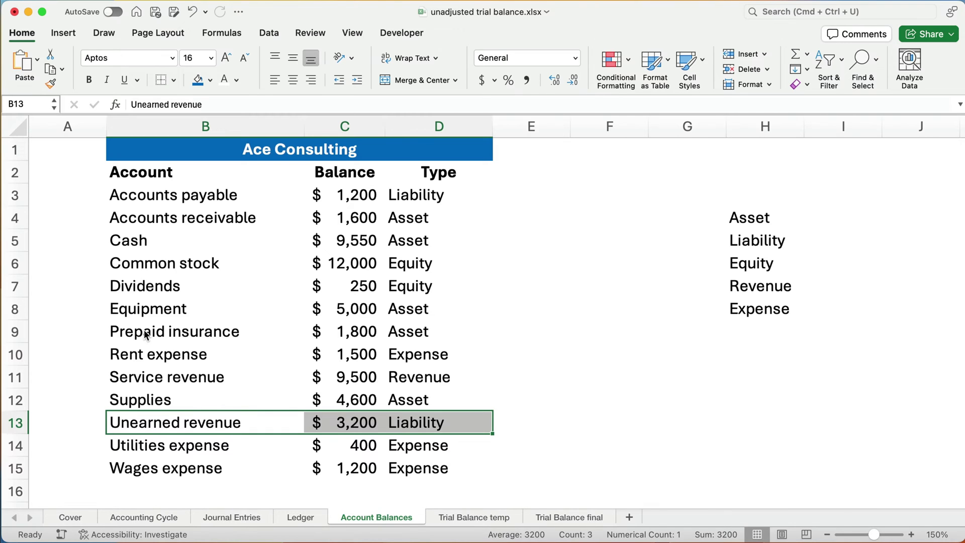
{"action": "key", "text": "ctrl+Page_Down"}
{"action": "type", "text": "3200"}
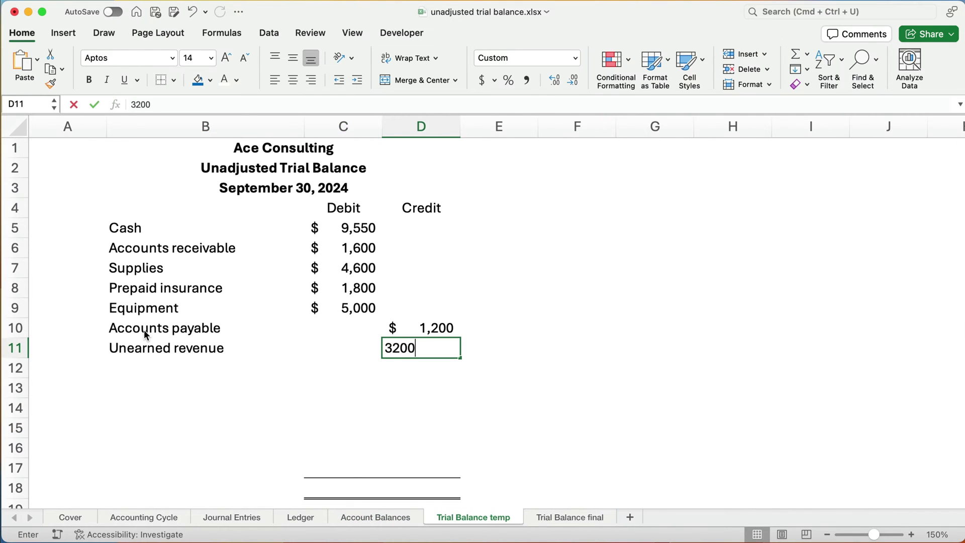
{"action": "key", "text": "Return"}
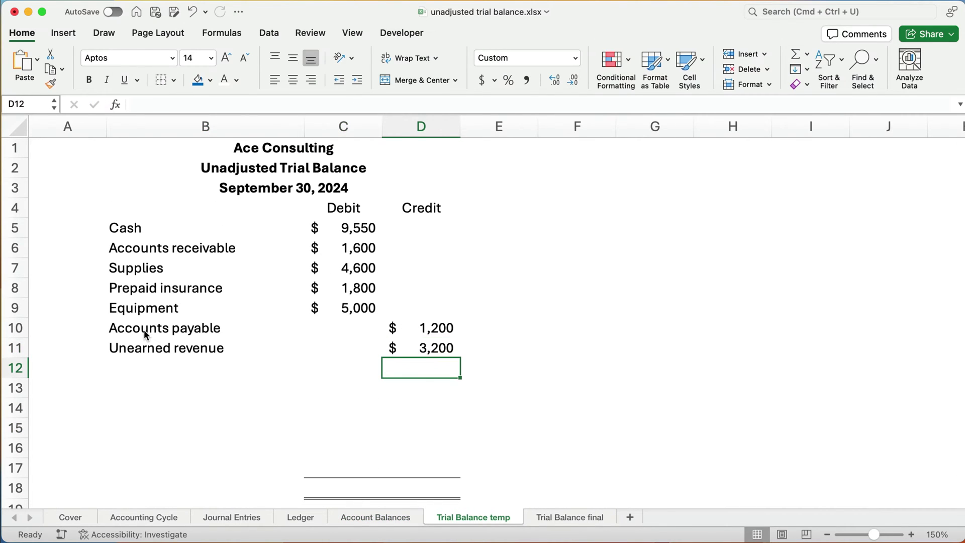
Step: Type Common Stock and Dividends as the account names in B12:B13
{"action": "left_click", "coordinate": [132, 367]}
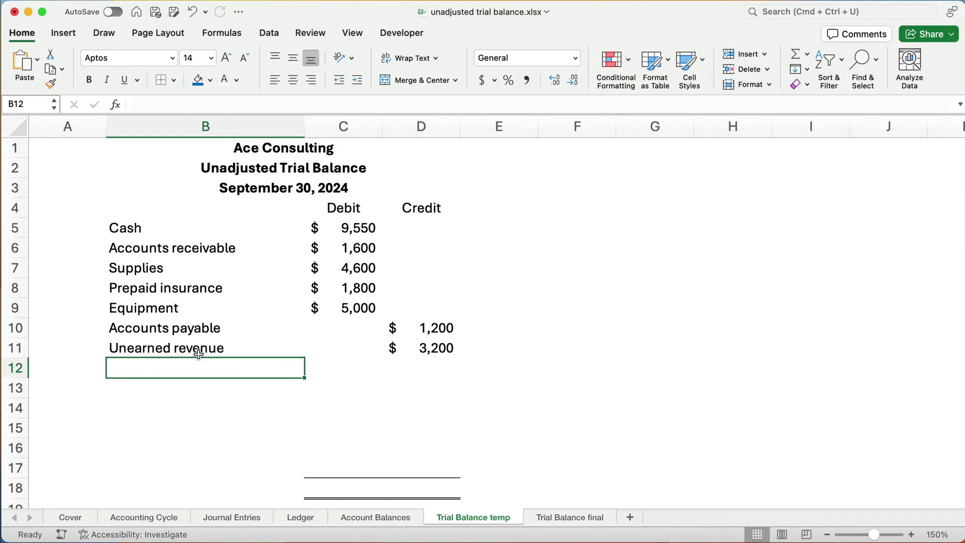
{"action": "type", "text": "Common S"}
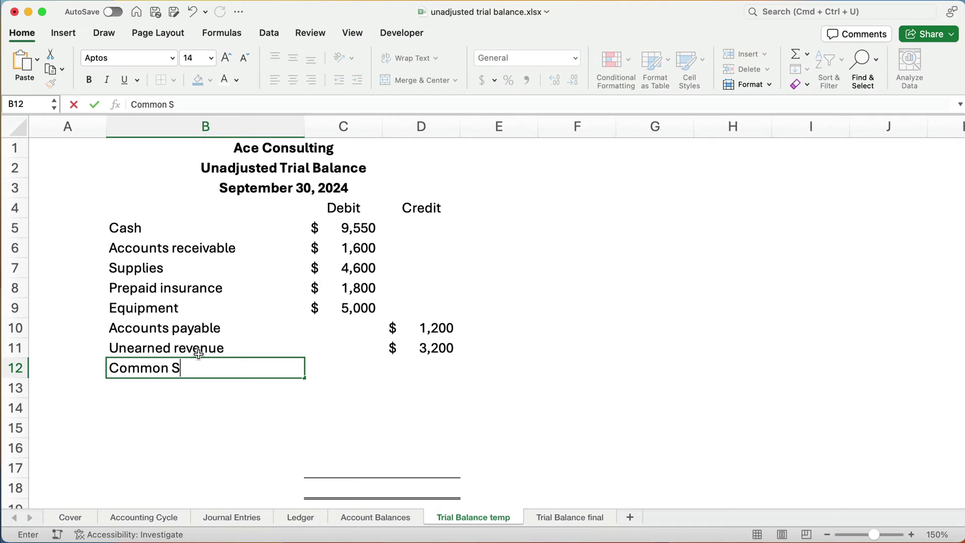
{"action": "type", "text": "tock"}
{"action": "key", "text": "Return"}
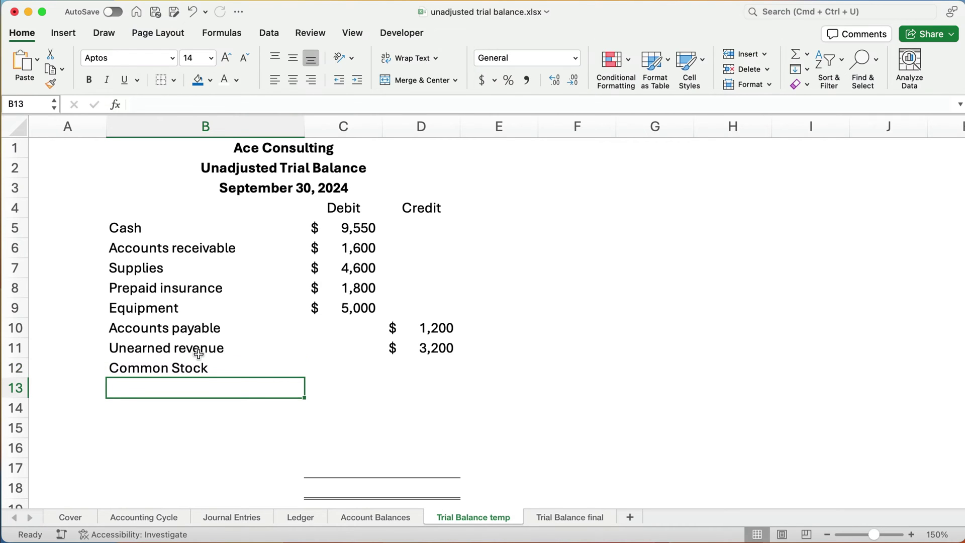
{"action": "type", "text": "Dividends"}
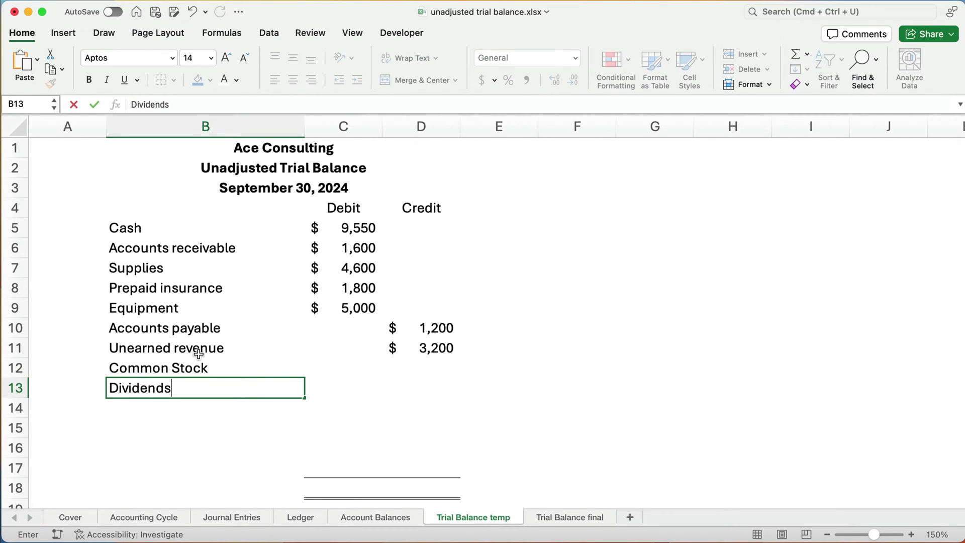
{"action": "key", "text": "Tab"}
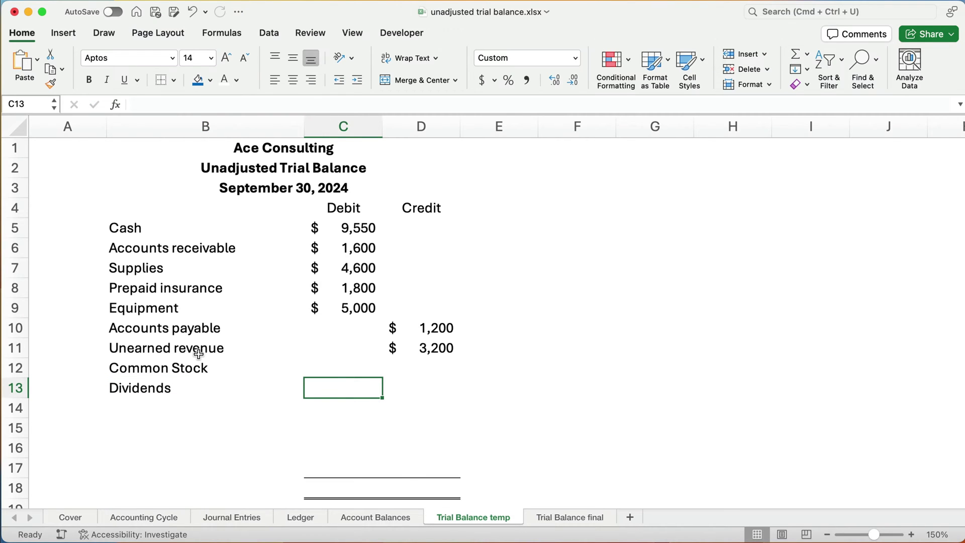
Step: Check the Common stock balance on Account Balances and enter a 12,000 credit in D12
{"action": "key", "text": "ctrl+Page_Up"}
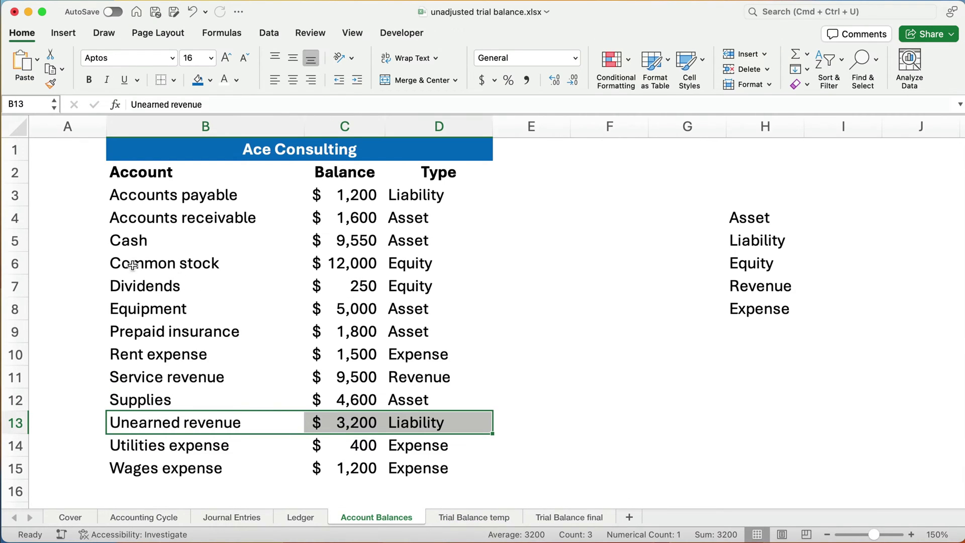
{"action": "left_click_drag", "start_coordinate": [133, 266], "coordinate": [436, 285]}
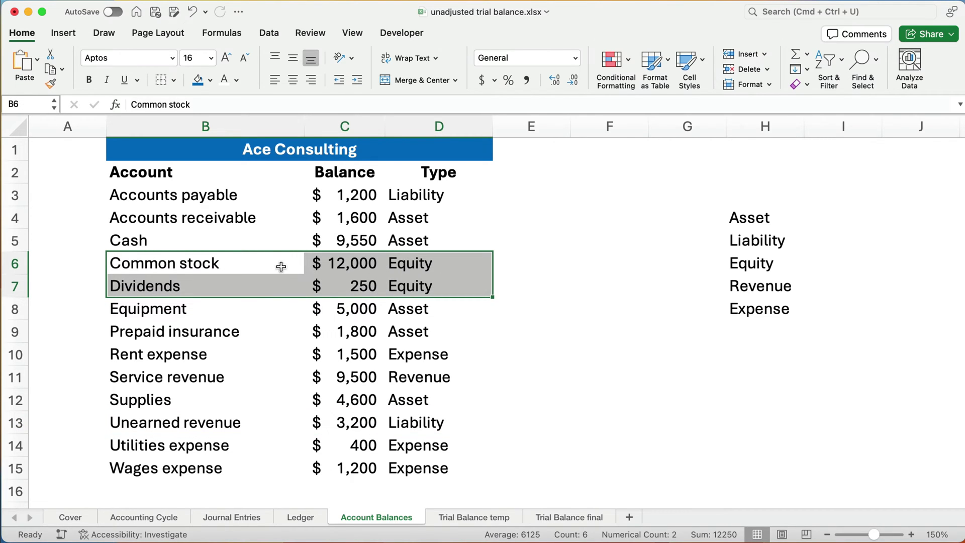
{"action": "key", "text": "ctrl+Page_Down"}
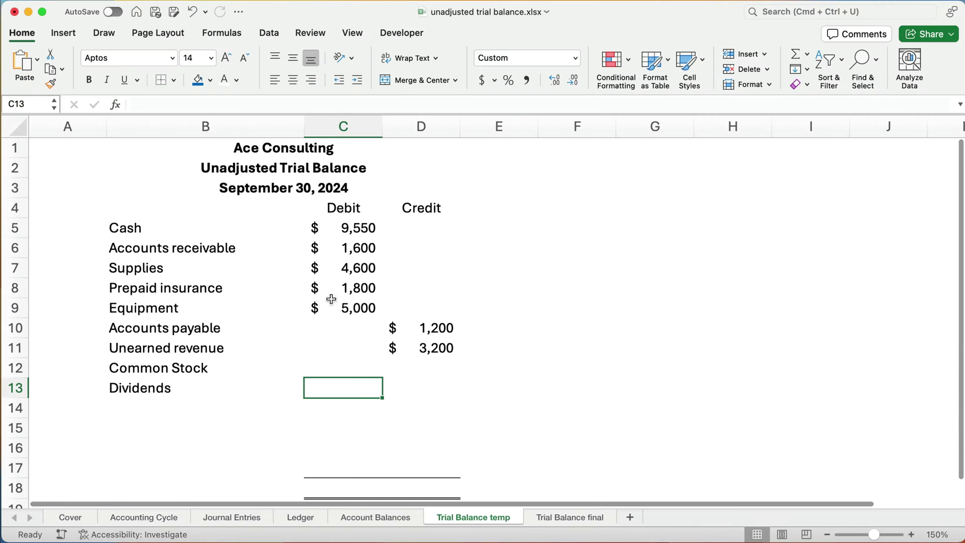
{"action": "left_click", "coordinate": [414, 366]}
{"action": "type", "text": "12000"}
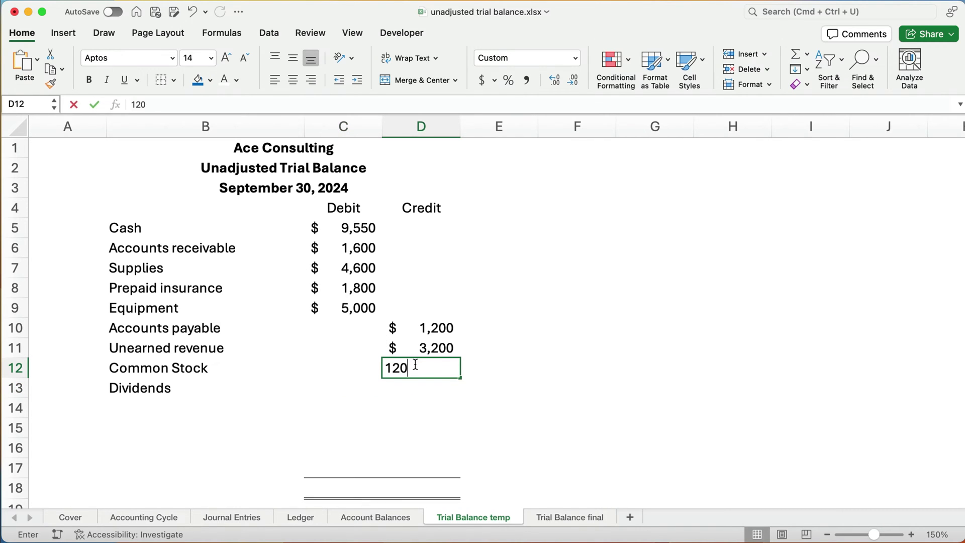
{"action": "key", "text": "Return"}
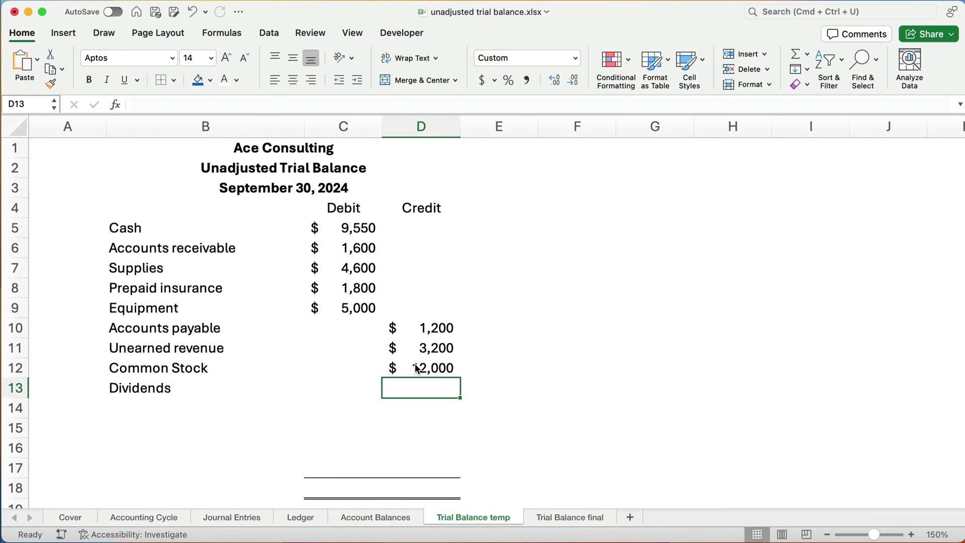
{"action": "key", "text": "ctrl+Page_Up"}
Step: Add a 'contra equity' note in F13 beside Dividends and enter its 250 debit in C13
{"action": "key", "text": "ctrl+Page_Down"}
{"action": "left_click", "coordinate": [586, 385]}
{"action": "type", "text": "contra"}
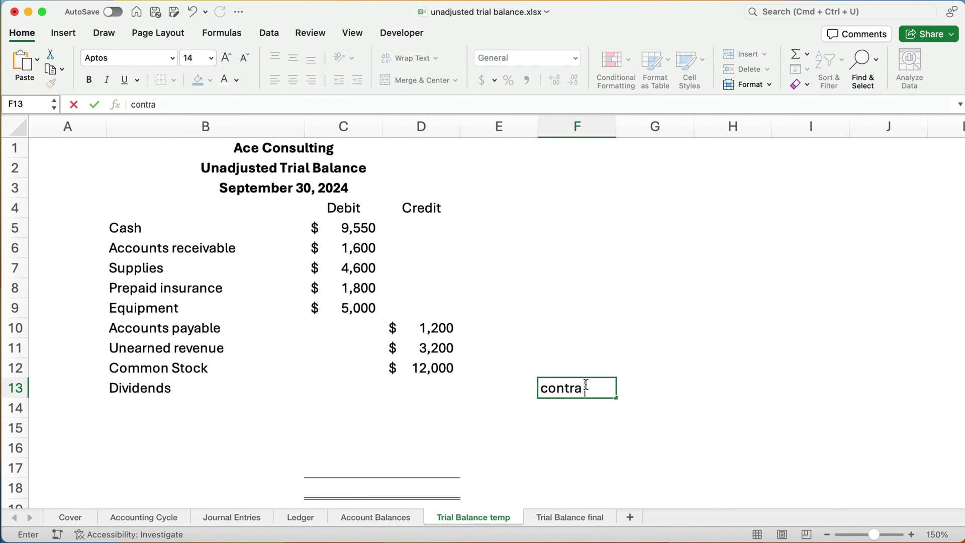
{"action": "type", "text": " equity"}
{"action": "key", "text": "Return"}
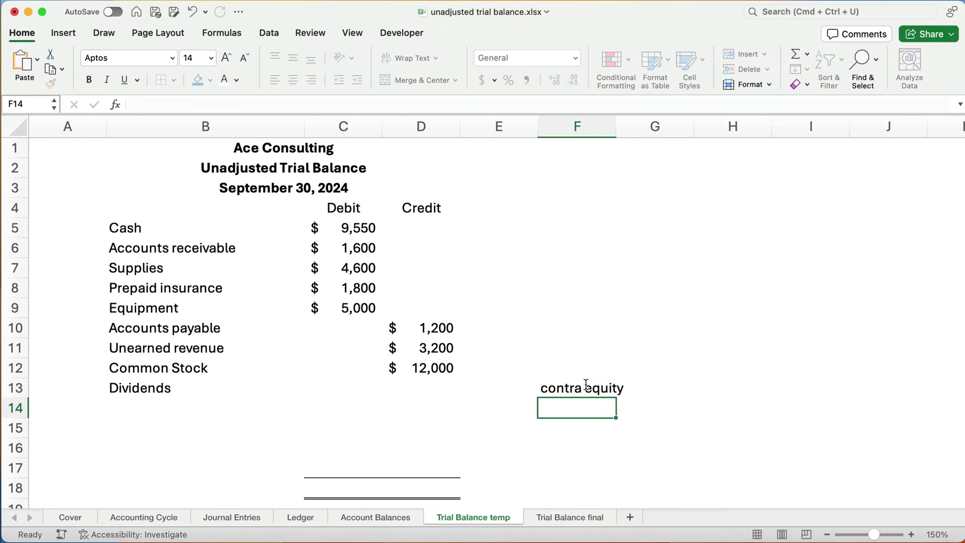
{"action": "left_click", "coordinate": [343, 385]}
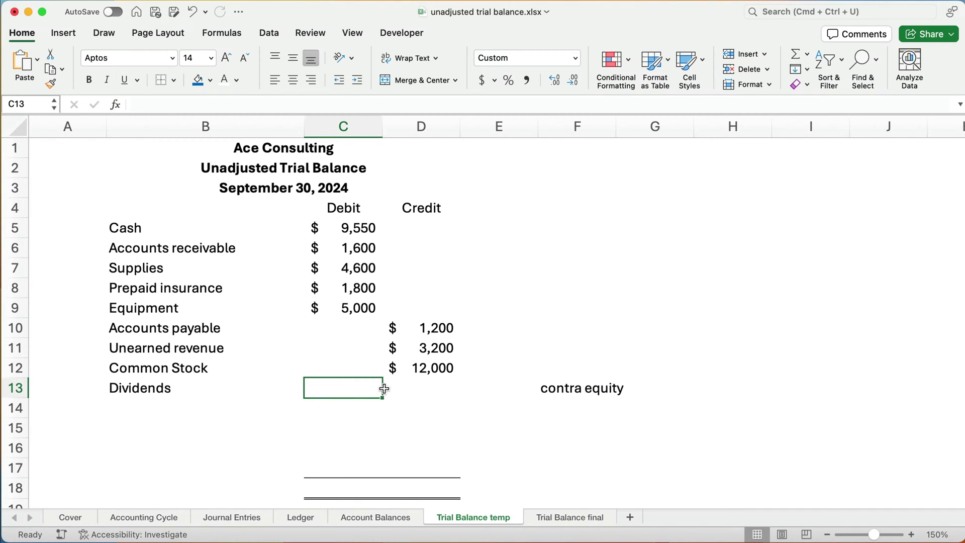
{"action": "type", "text": "250"}
{"action": "key", "text": "Return"}
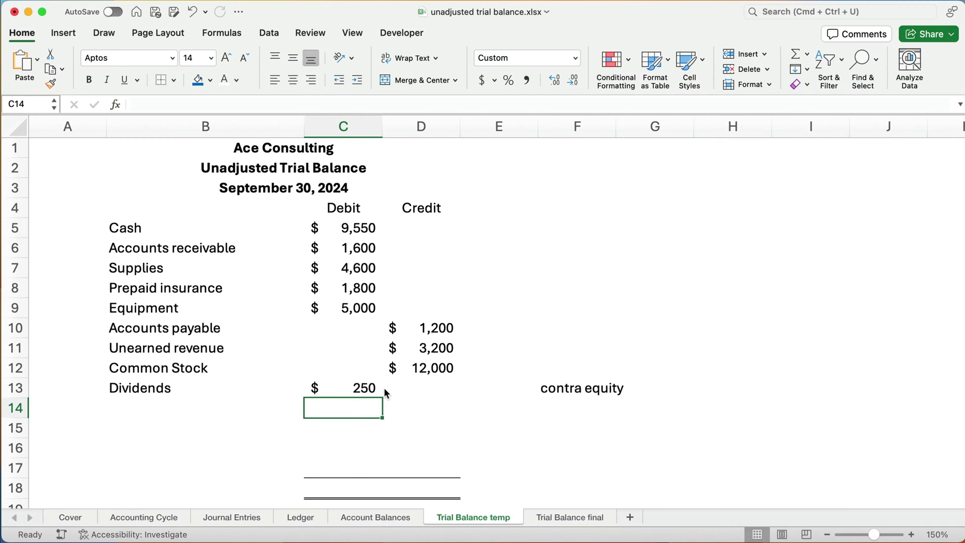
Step: On the Ledger sheet, highlight the Dividends T-account (G15:H18) showing its 250 debit balance
{"action": "left_click", "coordinate": [300, 519]}
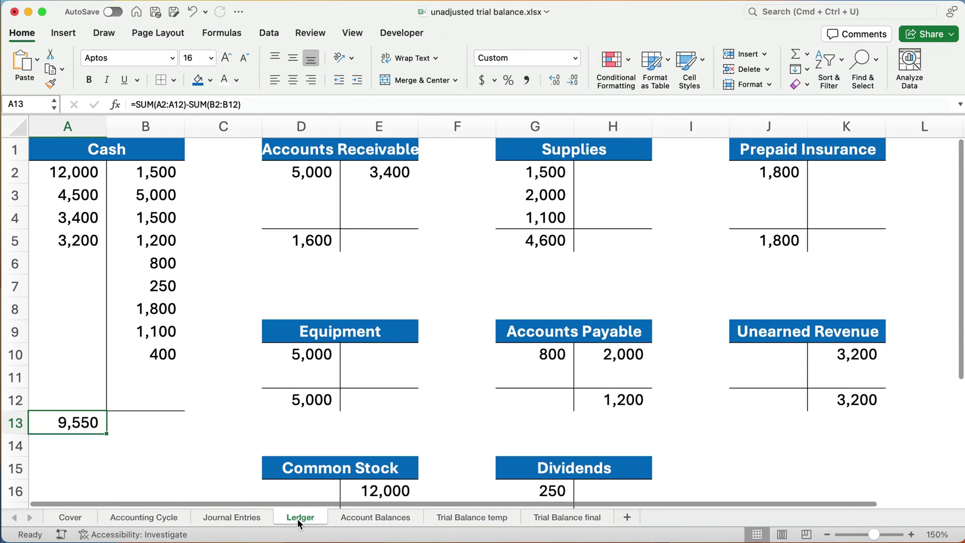
{"action": "scroll", "coordinate": [238, 346], "scroll_direction": "down", "scroll_amount": 3}
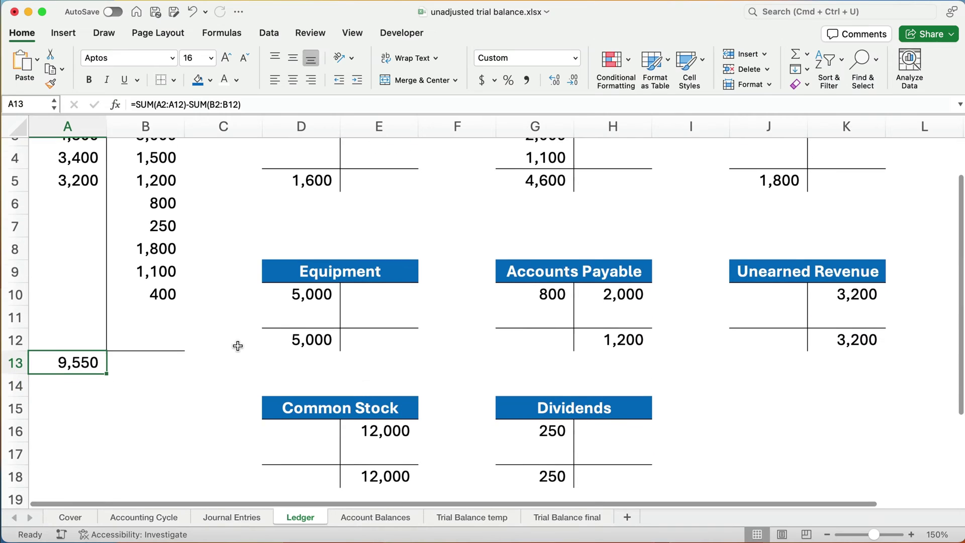
{"action": "scroll", "coordinate": [239, 346], "scroll_direction": "down", "scroll_amount": 1}
{"action": "left_click_drag", "start_coordinate": [521, 379], "coordinate": [607, 445]}
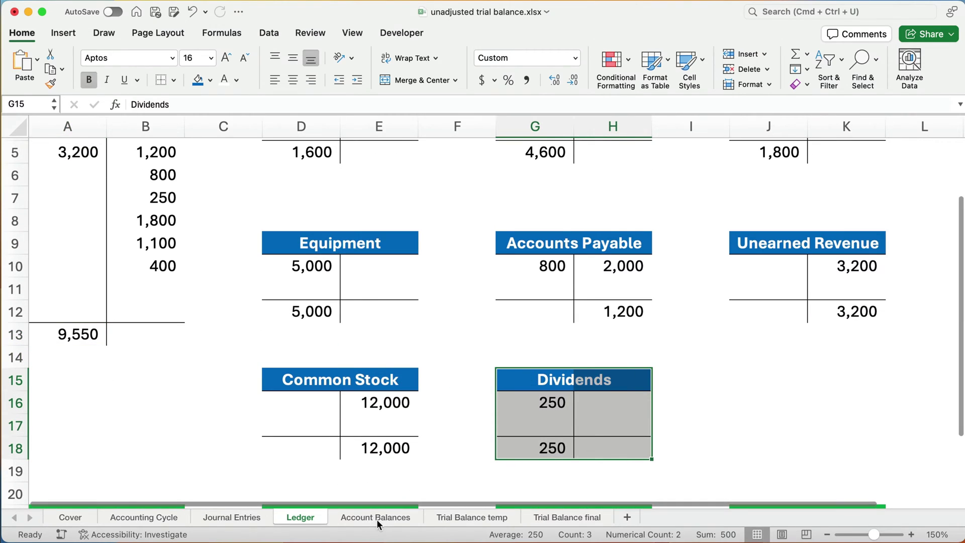
Step: Enter 'Service revenue' as the account name in row 14 of Trial Balance temp
{"action": "left_click", "coordinate": [472, 517]}
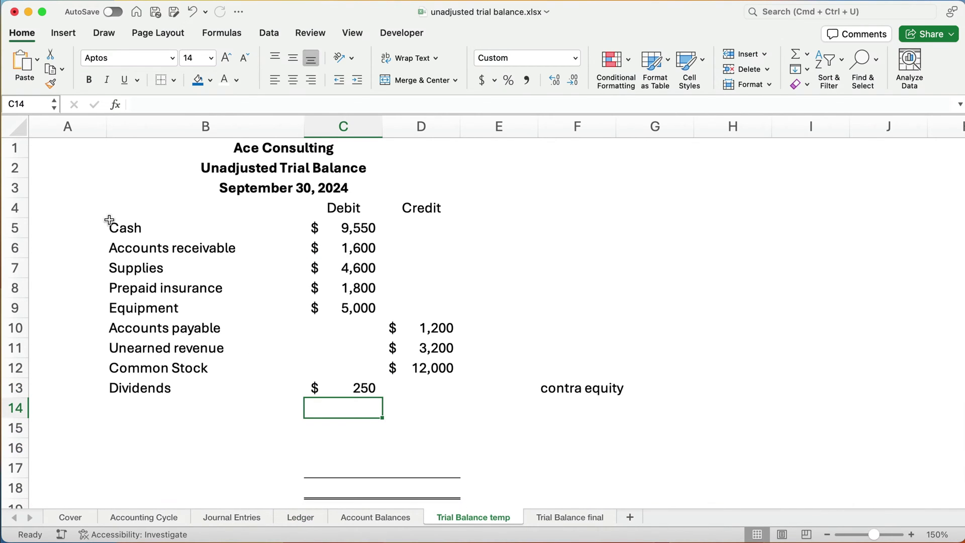
{"action": "left_click", "coordinate": [146, 413]}
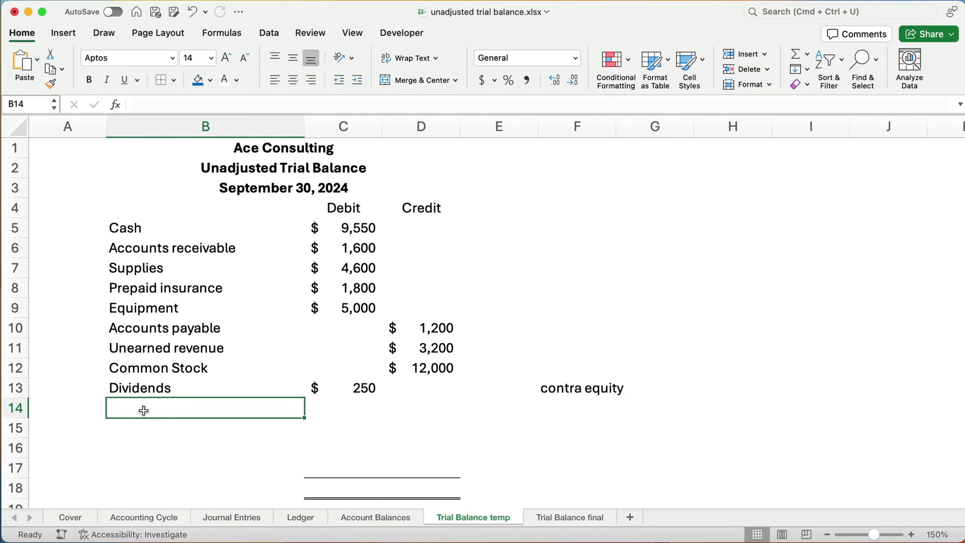
{"action": "type", "text": "Servic"}
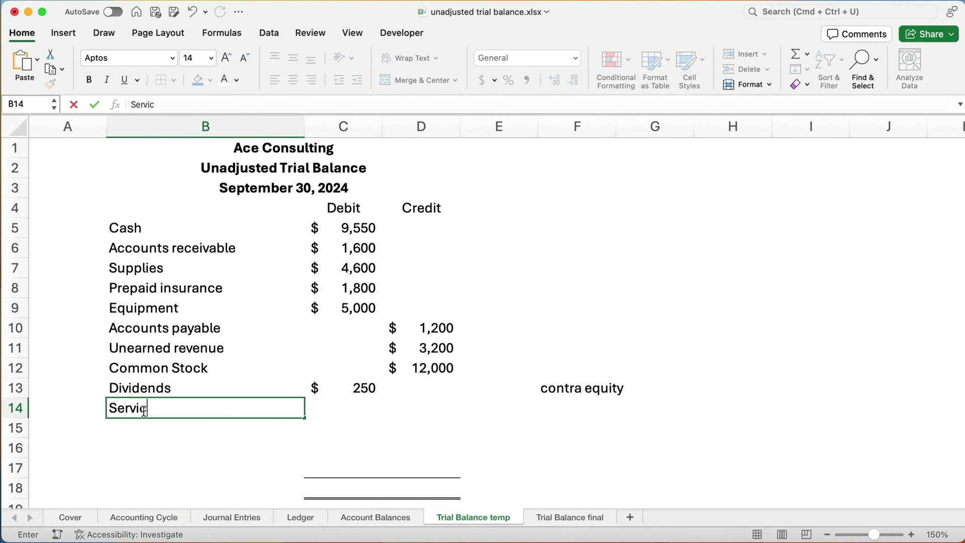
{"action": "type", "text": "e revenue"}
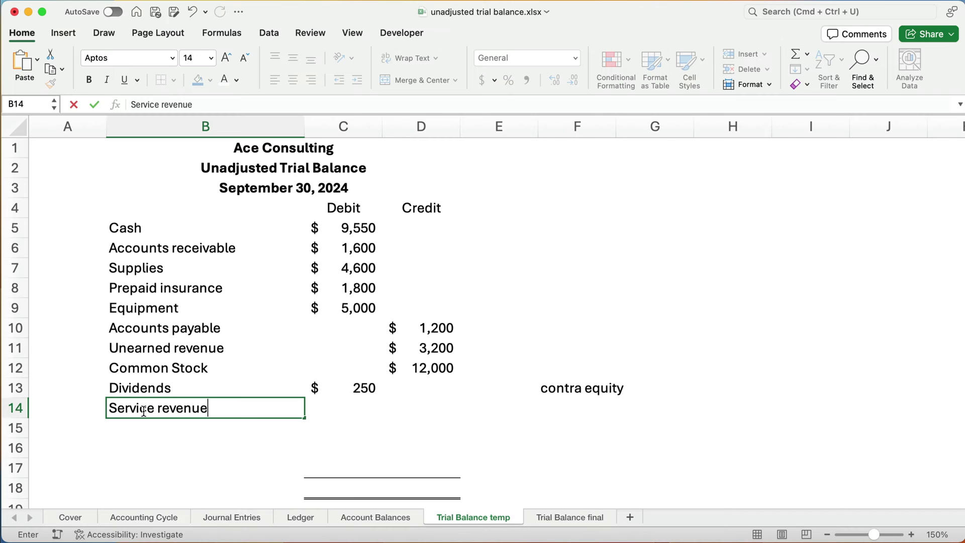
{"action": "key", "text": "Tab"}
{"action": "key", "text": "Tab"}
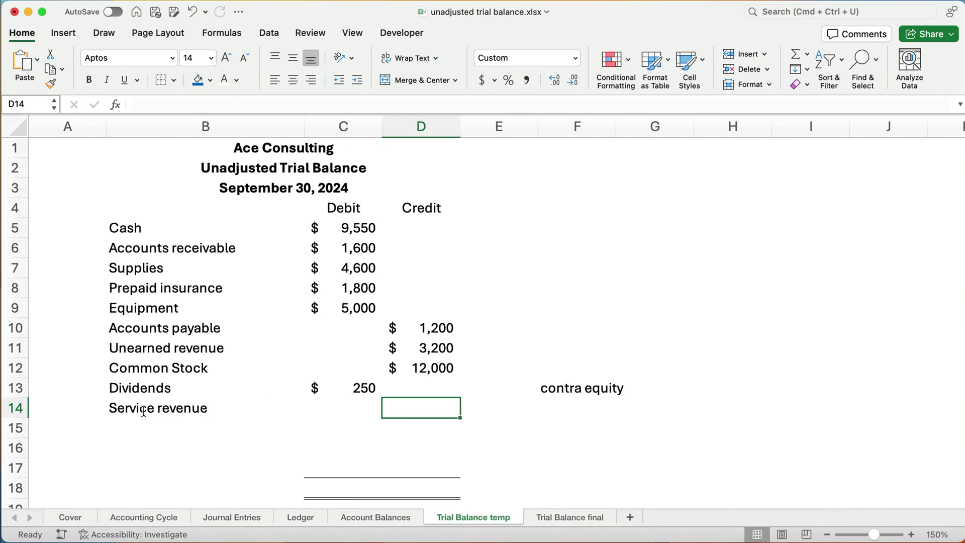
Step: Look up Service revenue's balance on Account Balances and enter its 9,500 credit in D14
{"action": "key", "text": "ctrl+Page_Up"}
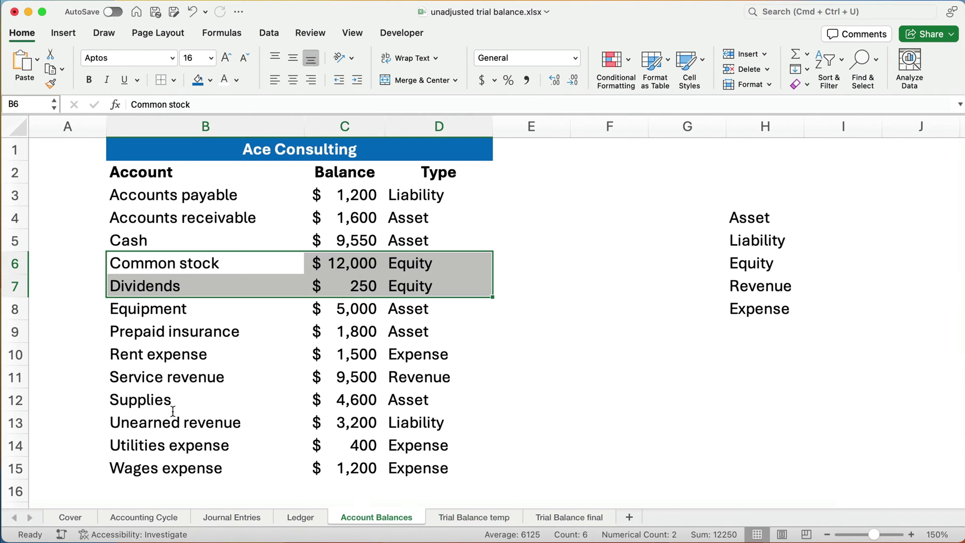
{"action": "left_click", "coordinate": [360, 383]}
{"action": "key", "text": "ctrl+Page_Down"}
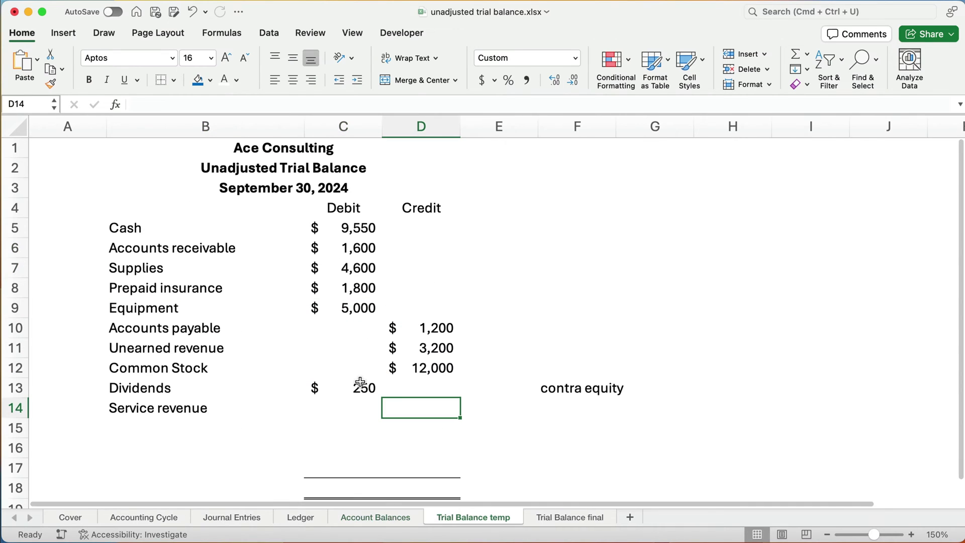
{"action": "type", "text": "9,500"}
{"action": "key", "text": "Return"}
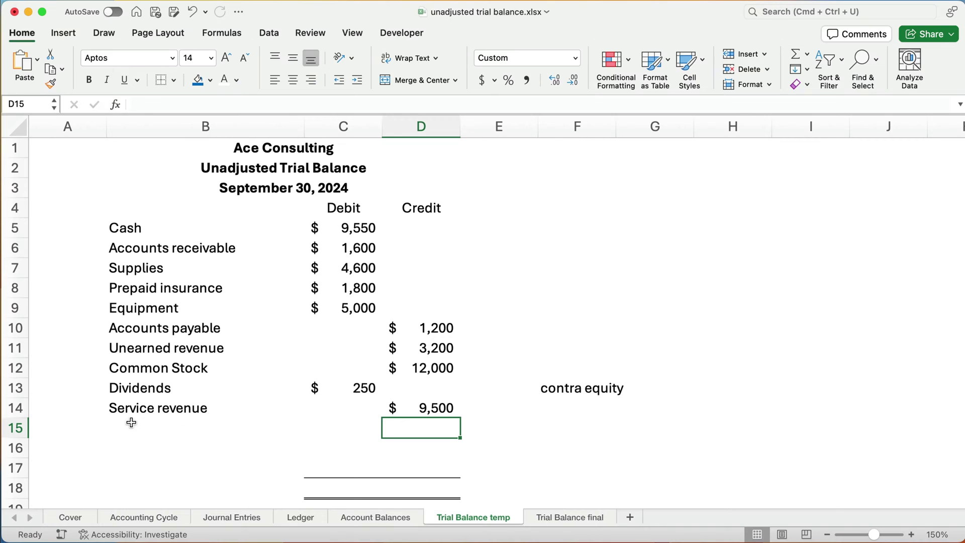
{"action": "left_click_drag", "start_coordinate": [132, 423], "coordinate": [320, 465]}
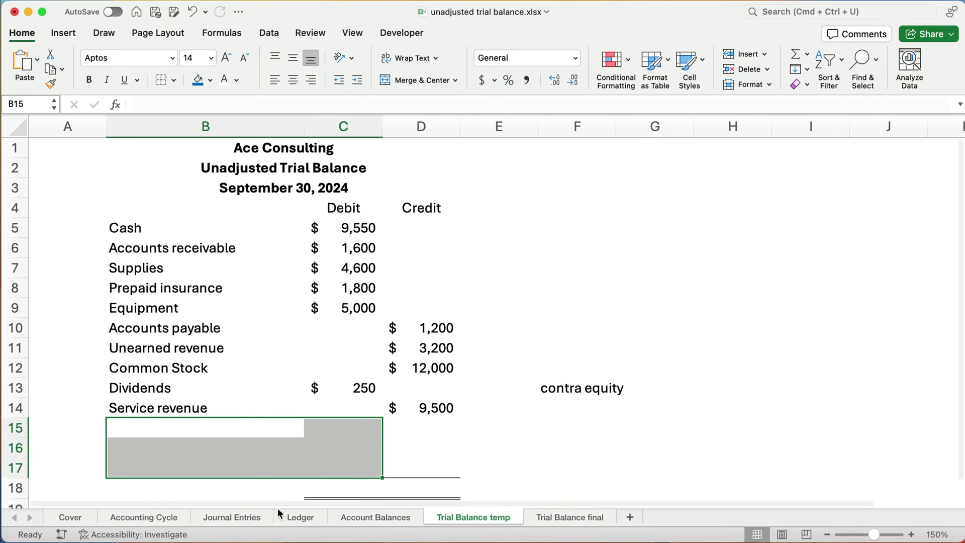
{"action": "left_click", "coordinate": [350, 519]}
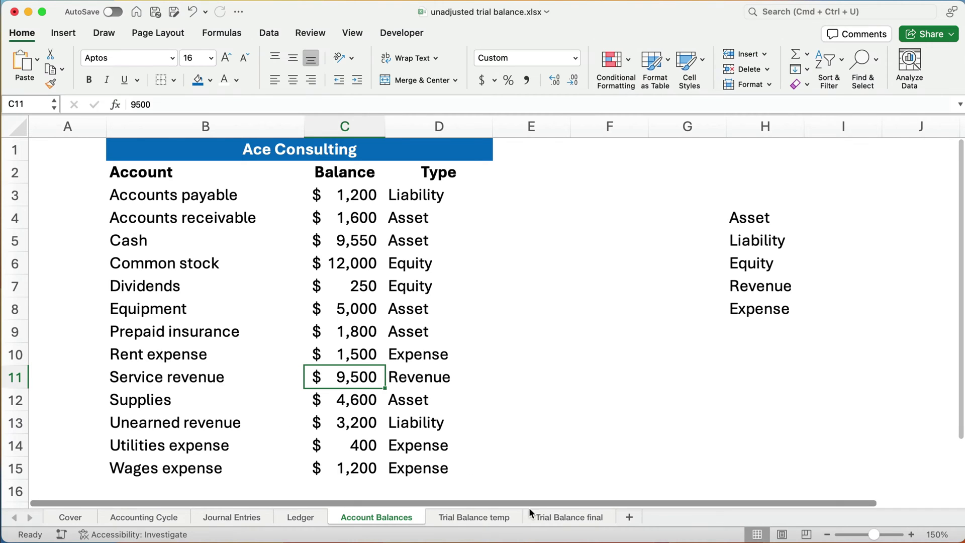
Step: Copy the Wages, Utilities and Rent expense names from Trial Balance final into B15:B17
{"action": "left_click", "coordinate": [550, 517]}
{"action": "left_click_drag", "start_coordinate": [154, 429], "coordinate": [154, 459]}
{"action": "key", "text": "super+c"}
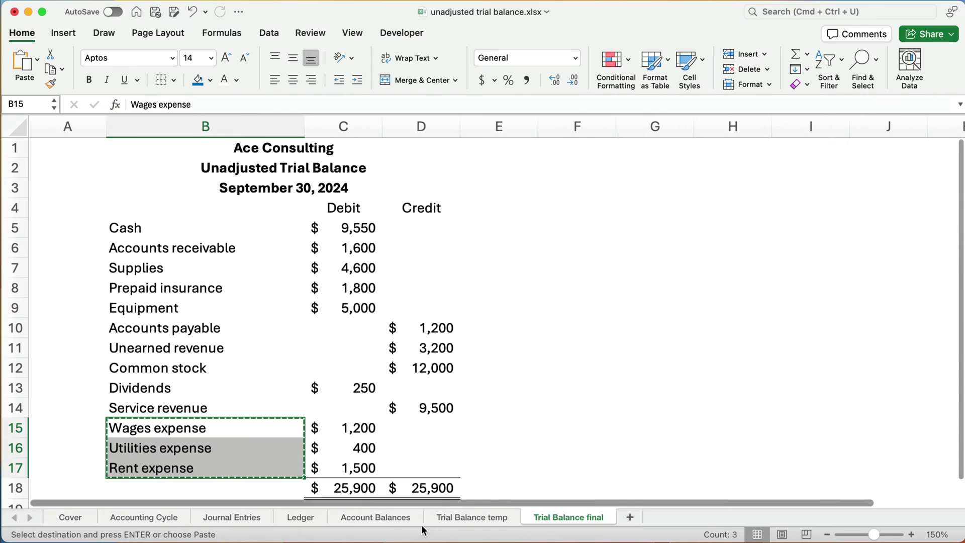
{"action": "left_click", "coordinate": [472, 517]}
{"action": "left_click", "coordinate": [137, 425]}
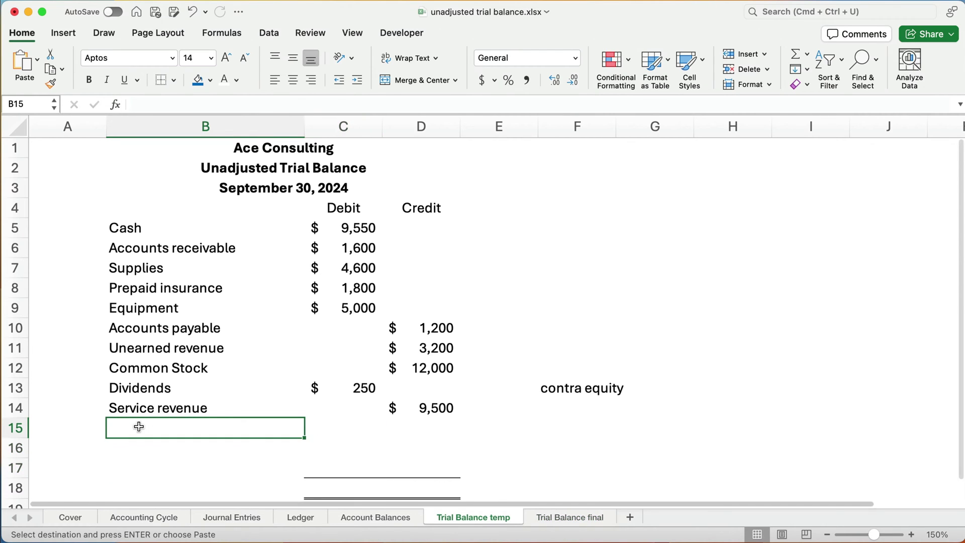
{"action": "key", "text": "super+v"}
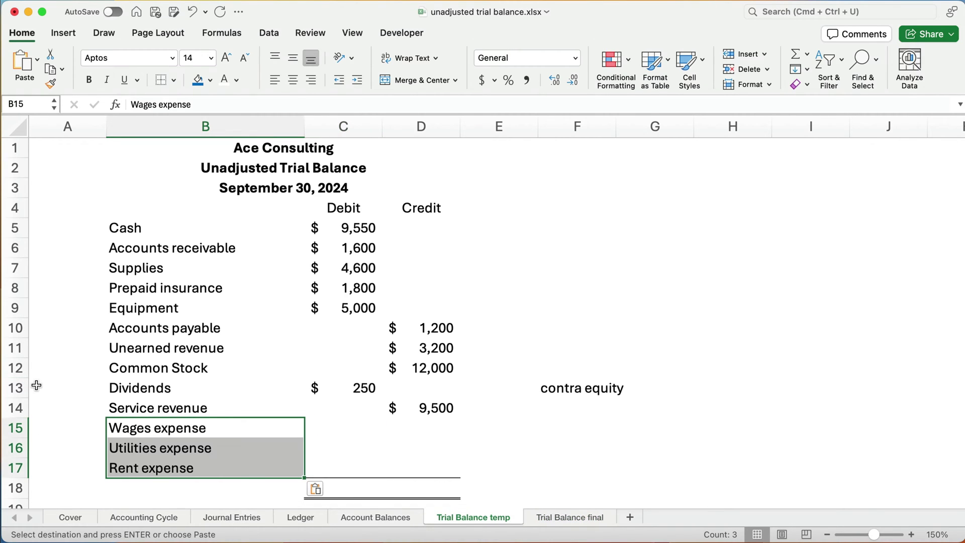
Step: Look up Wages expense on Account Balances and enter its 1,200 debit
{"action": "left_click", "coordinate": [349, 428]}
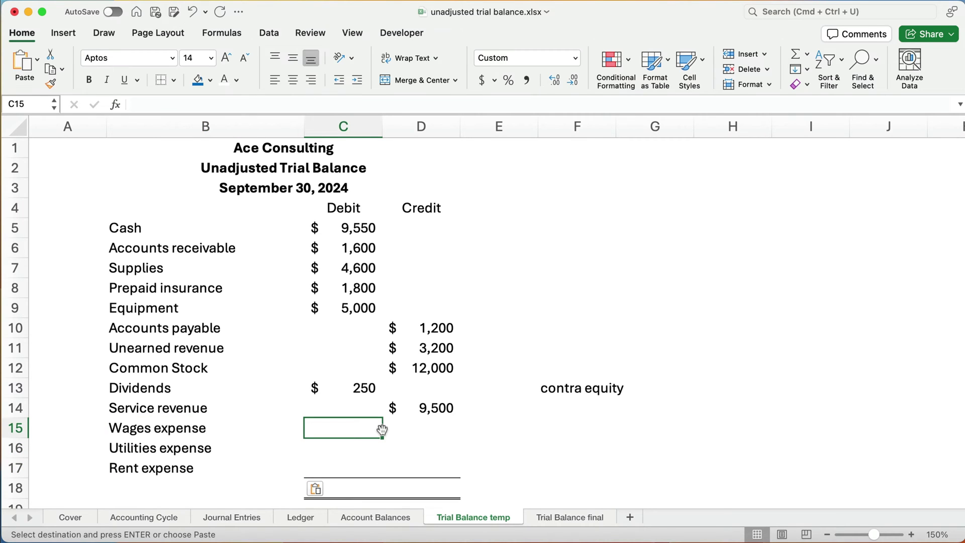
{"action": "key", "text": "ctrl+Page_Up"}
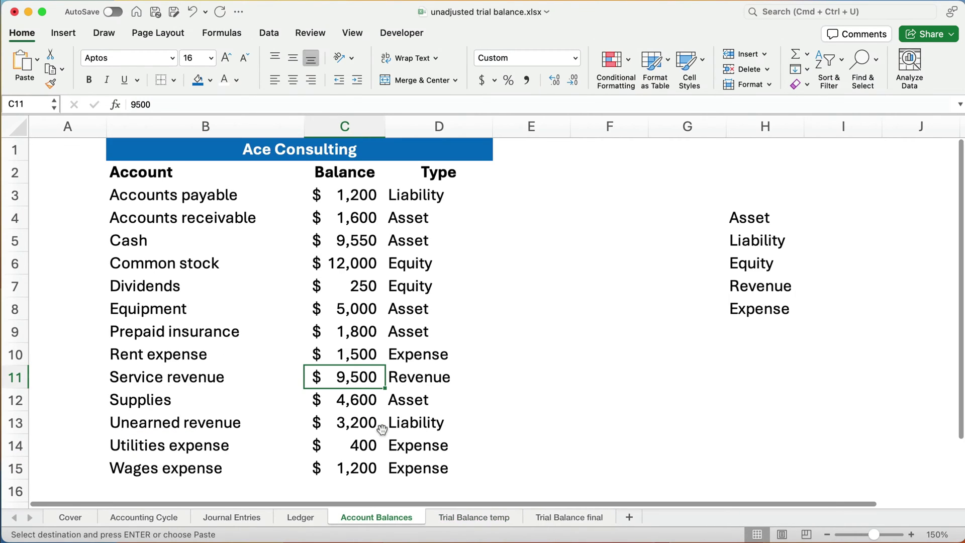
{"action": "key", "text": "Down"}
{"action": "key", "text": "Down"}
{"action": "key", "text": "Down"}
{"action": "key", "text": "Down"}
{"action": "key", "text": "ctrl+Page_Down"}
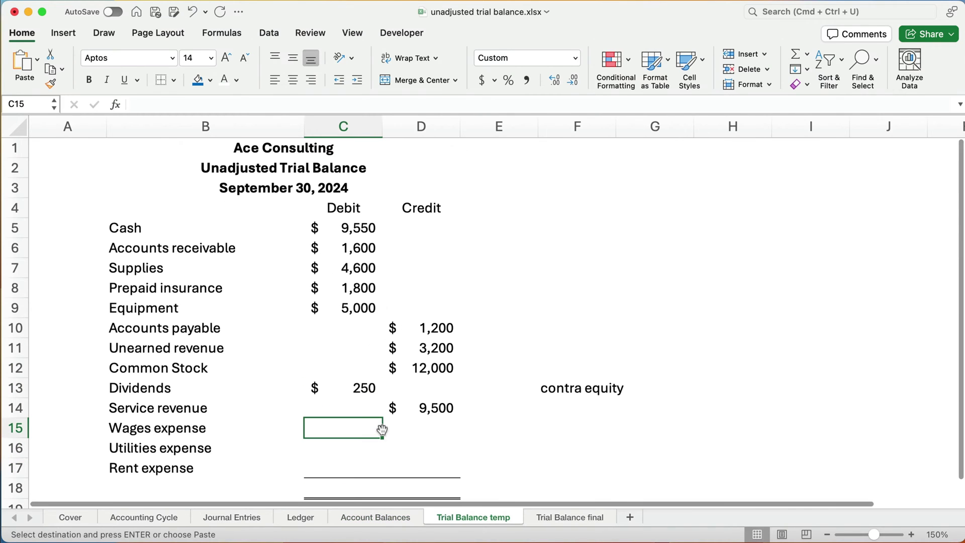
{"action": "type", "text": "1200"}
{"action": "key", "text": "Return"}
Step: Enter debits of 400 for Utilities expense and 1,500 for Rent expense
{"action": "key", "text": "ctrl+Page_Up"}
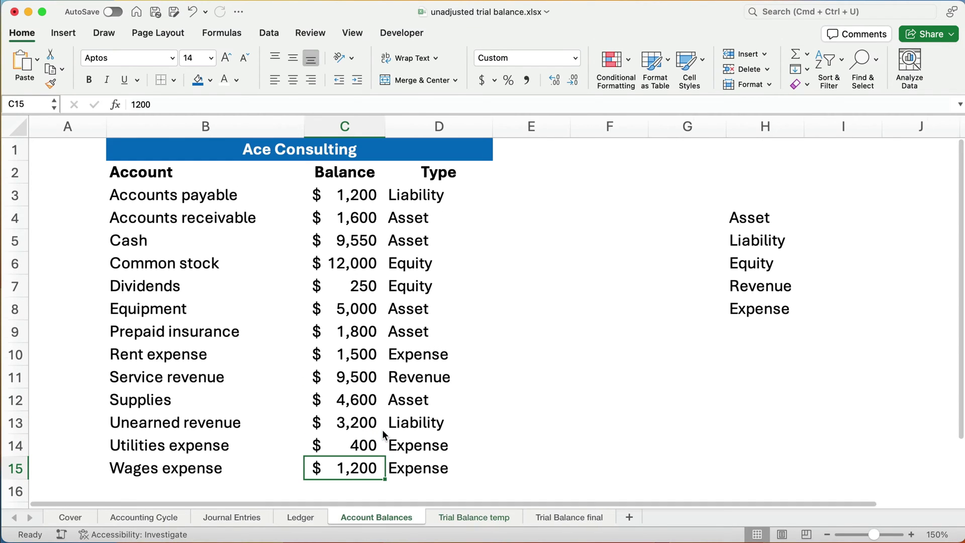
{"action": "key", "text": "ctrl+Page_Down"}
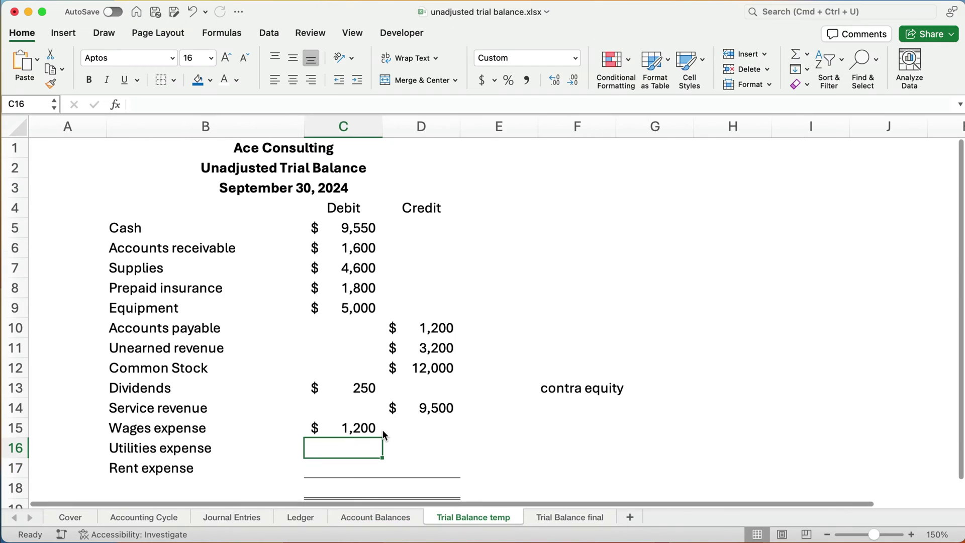
{"action": "type", "text": "400"}
{"action": "key", "text": "Return"}
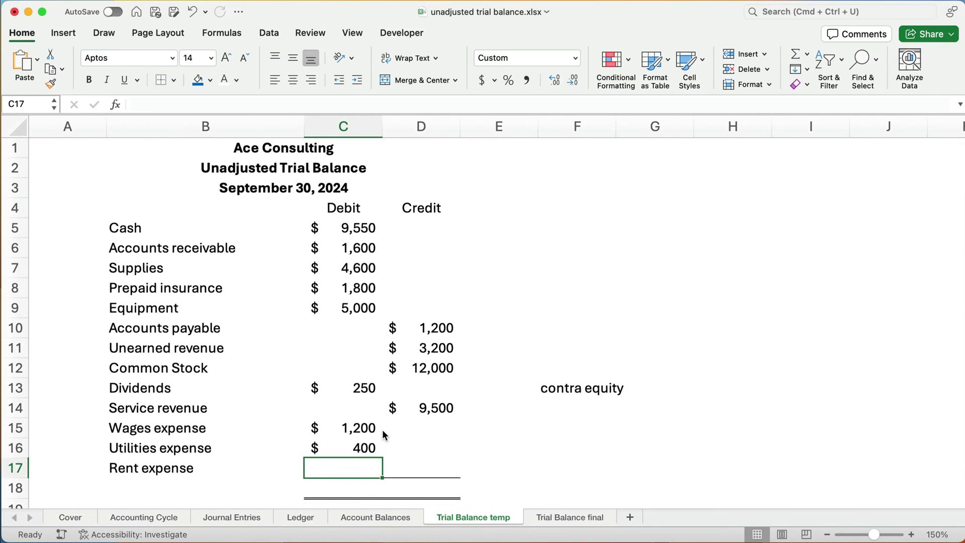
{"action": "key", "text": "ctrl+Page_Up"}
{"action": "key", "text": "Up"}
{"action": "key", "text": "Up"}
{"action": "key", "text": "Up"}
{"action": "key", "text": "Up"}
{"action": "key", "text": "Up"}
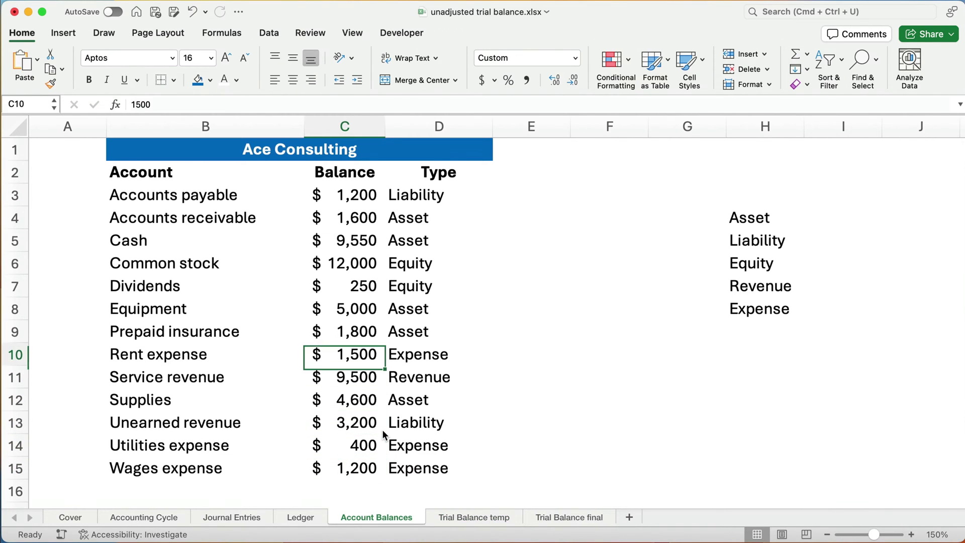
{"action": "key", "text": "ctrl+Page_Down"}
{"action": "type", "text": "1,50"}
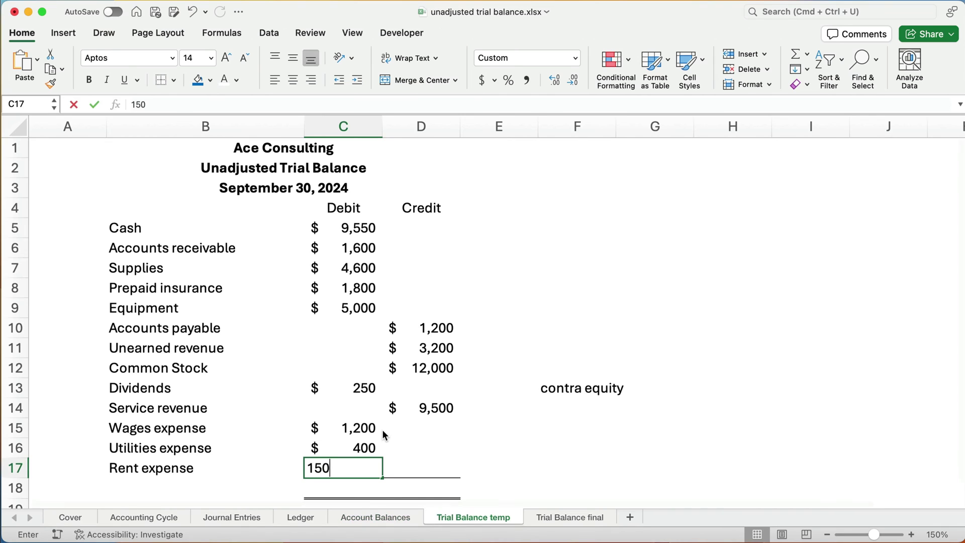
{"action": "type", "text": "0"}
{"action": "key", "text": "Return"}
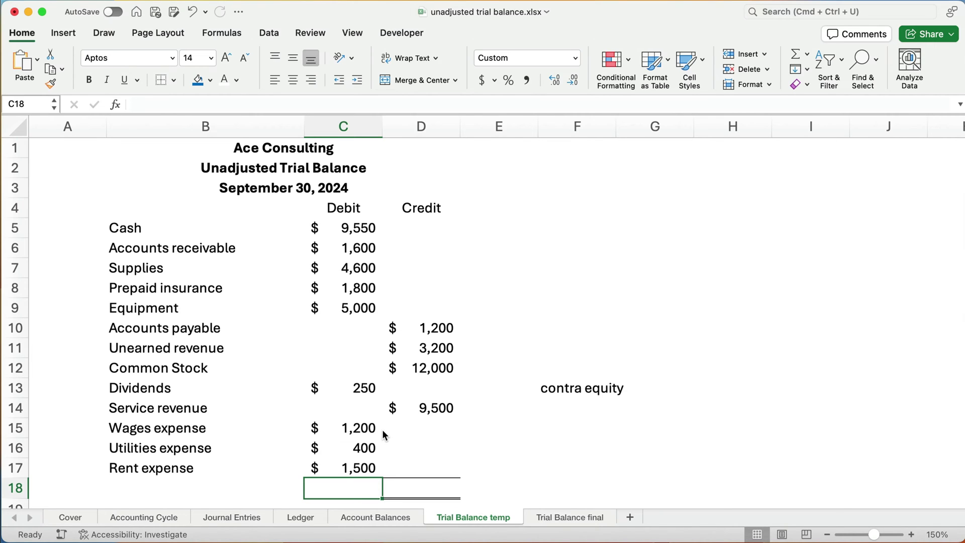
Step: Total the Debit column with =SUM(C5:C17) in C18
{"action": "left_click_drag", "start_coordinate": [346, 231], "coordinate": [358, 490]}
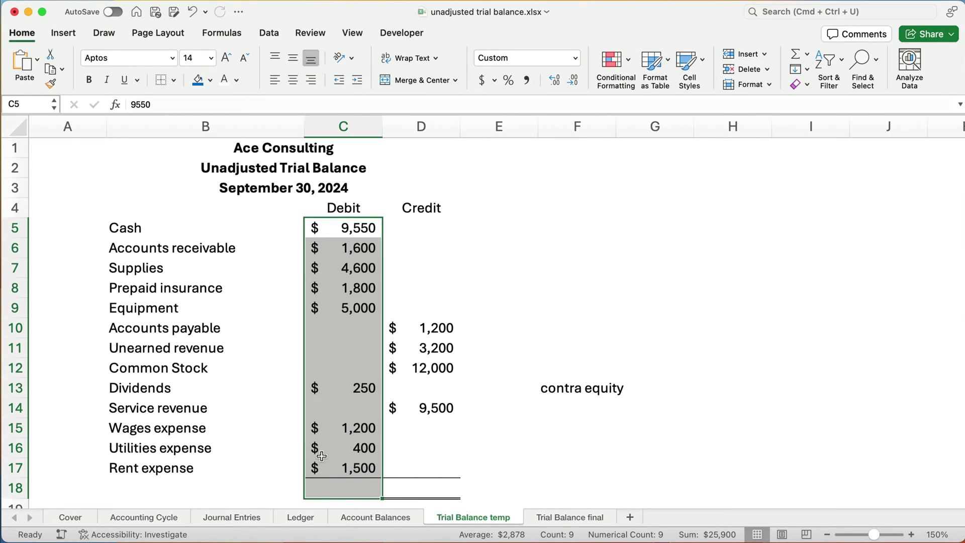
{"action": "left_click", "coordinate": [324, 486]}
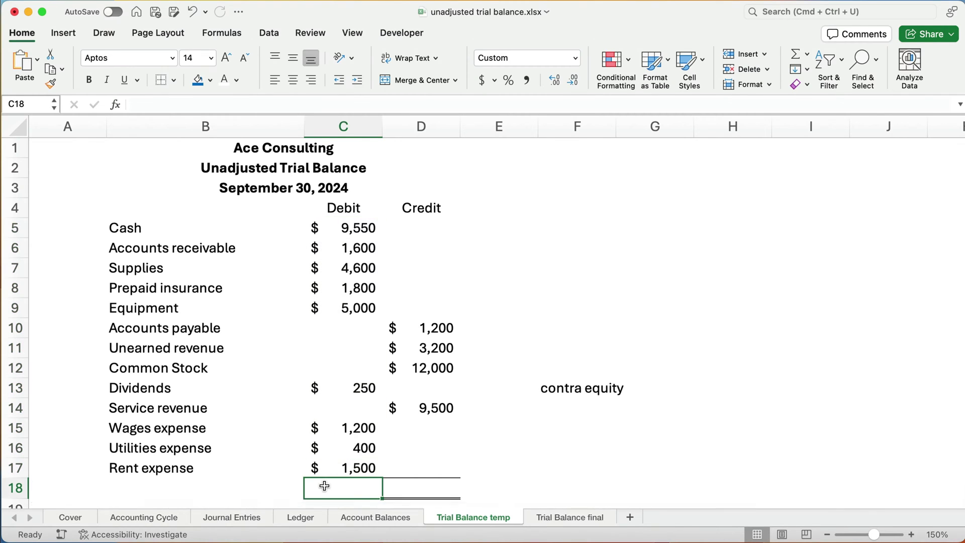
{"action": "type", "text": "=sum"}
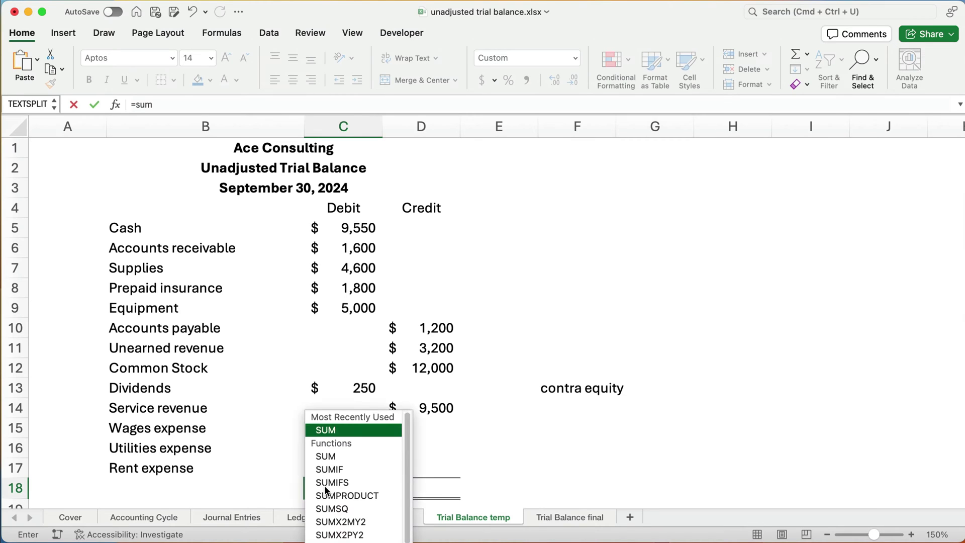
{"action": "type", "text": "("}
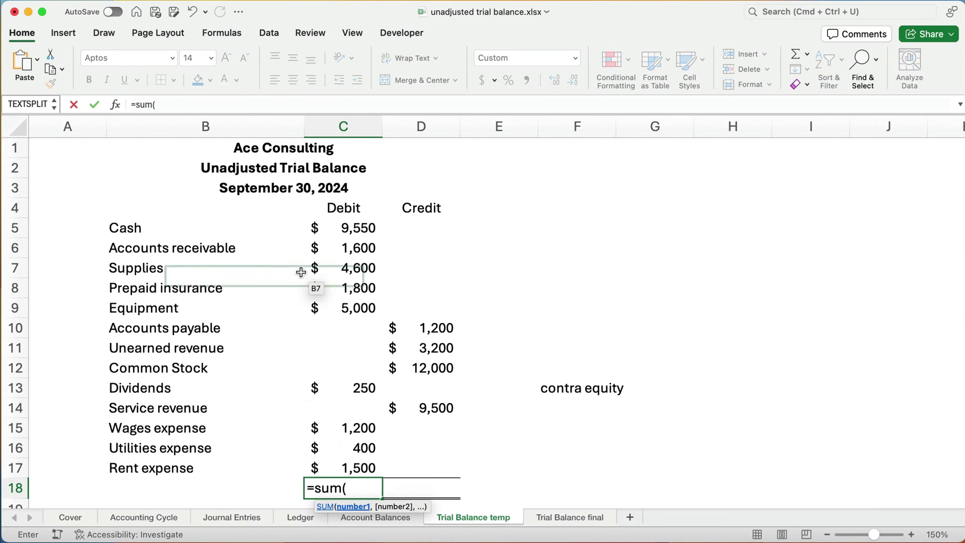
{"action": "left_click_drag", "start_coordinate": [354, 227], "coordinate": [352, 459]}
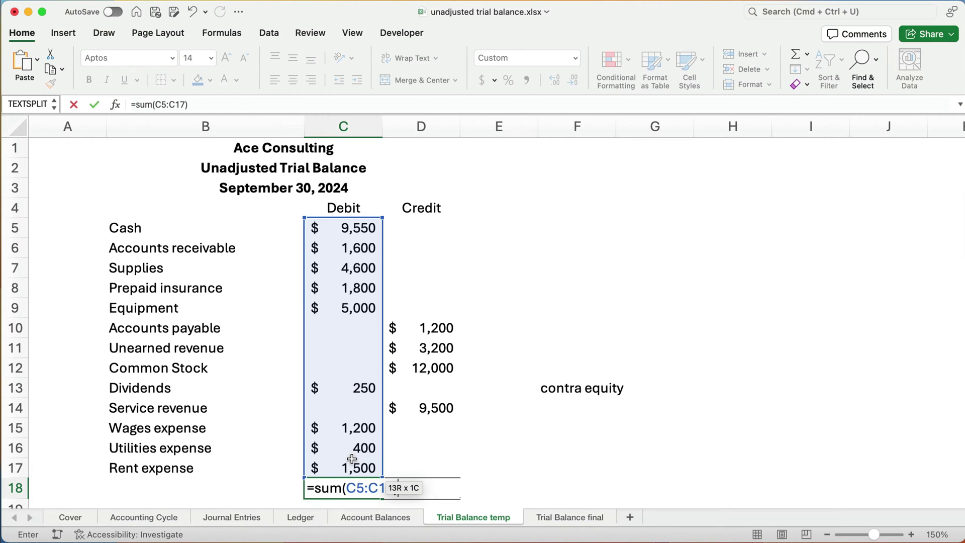
{"action": "key", "text": "Return"}
Step: Fill the total formula right into D18 so Credit also totals 25,900
{"action": "left_click", "coordinate": [354, 464]}
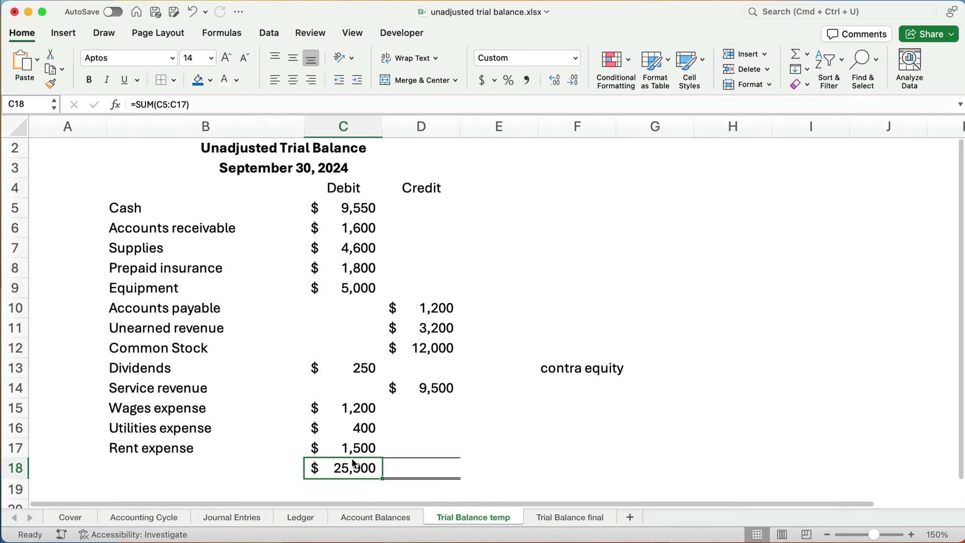
{"action": "scroll", "coordinate": [116, 403], "scroll_direction": "up", "scroll_amount": 1}
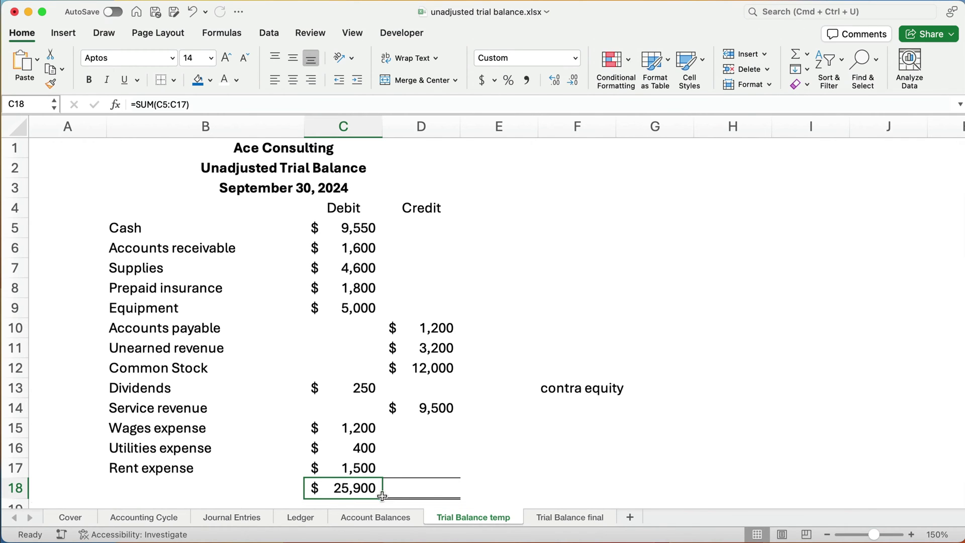
{"action": "left_click_drag", "start_coordinate": [383, 495], "coordinate": [458, 495]}
{"action": "left_click", "coordinate": [588, 471]}
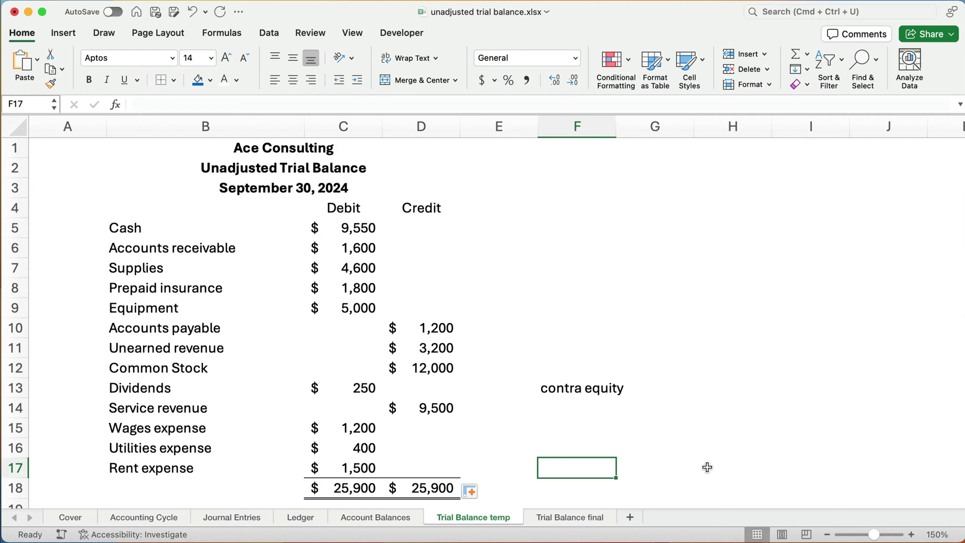
Step: On the Accounting Cycle sheet, highlight the three completed steps and the Unadjusted trial balance row B6:C6
{"action": "left_click", "coordinate": [168, 522]}
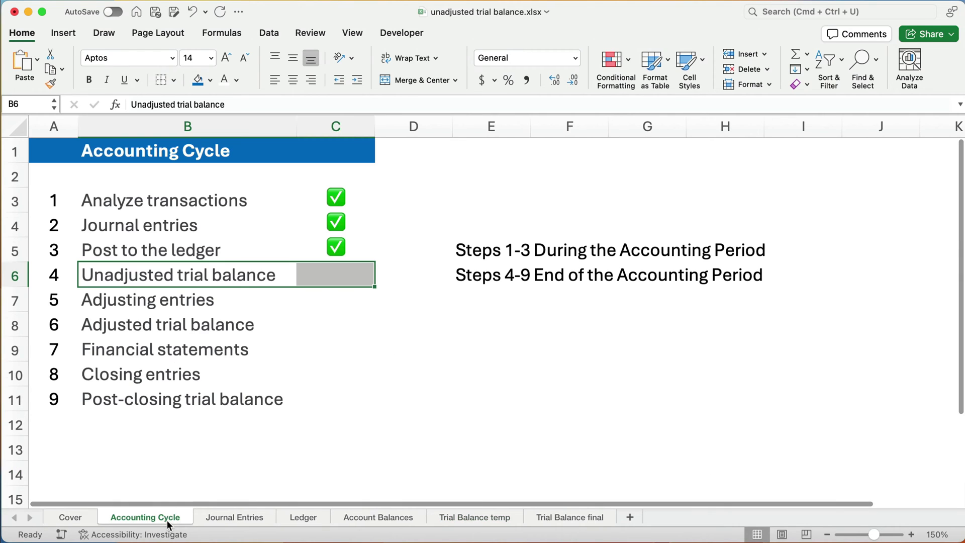
{"action": "left_click_drag", "start_coordinate": [139, 198], "coordinate": [394, 247]}
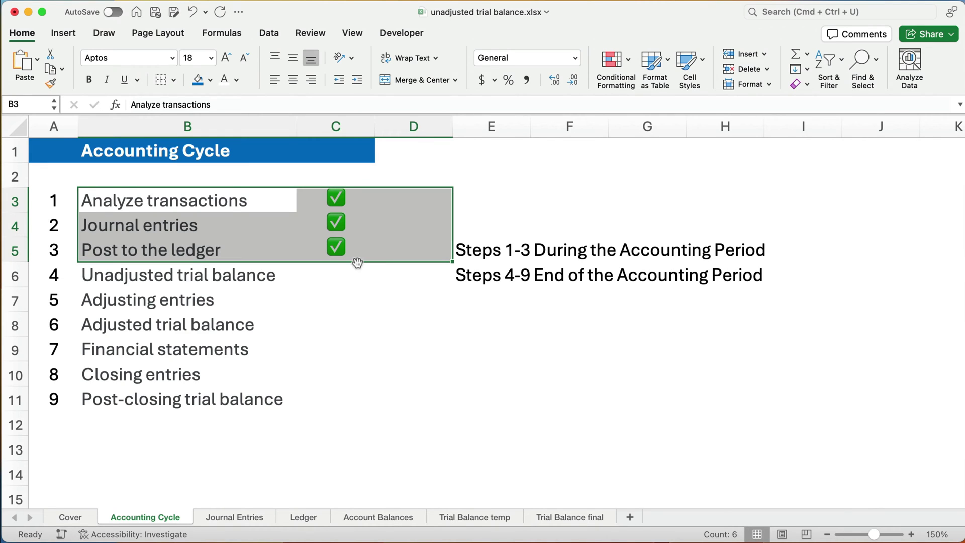
{"action": "left_click", "coordinate": [123, 276]}
{"action": "left_click_drag", "start_coordinate": [123, 276], "coordinate": [349, 274]}
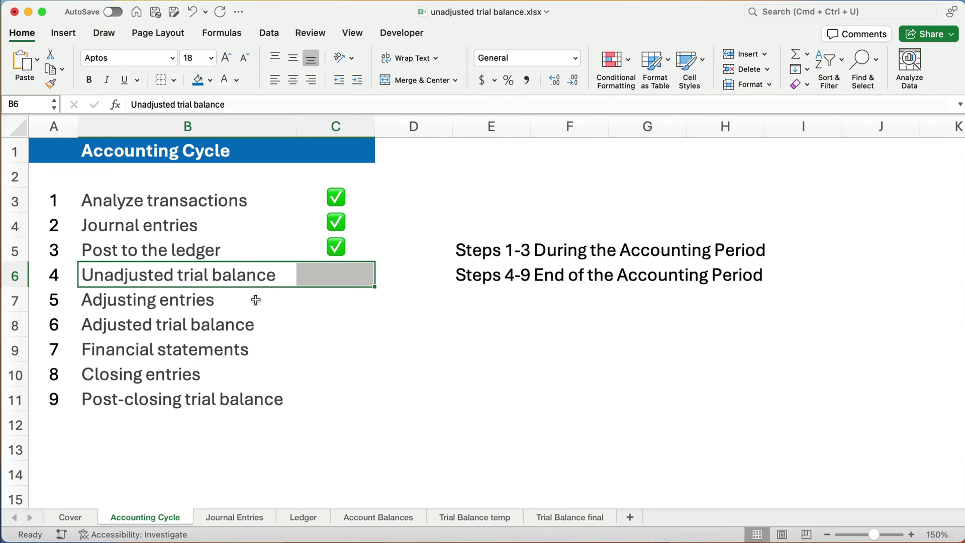